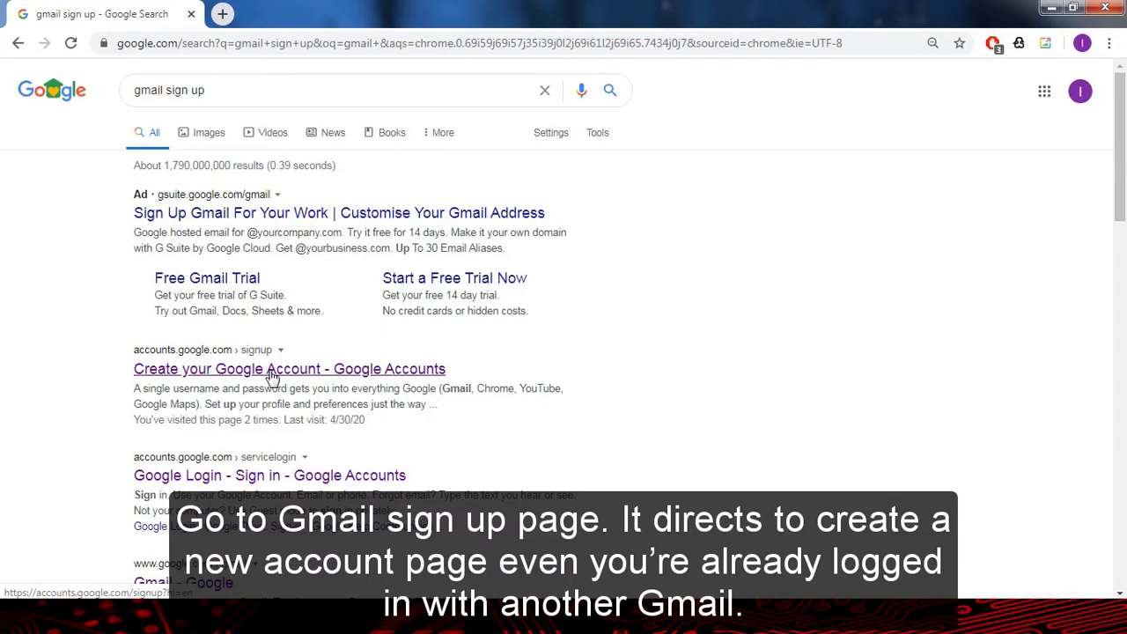
Open the Google account creation page from the search results, then open a new tab
click(273, 372)
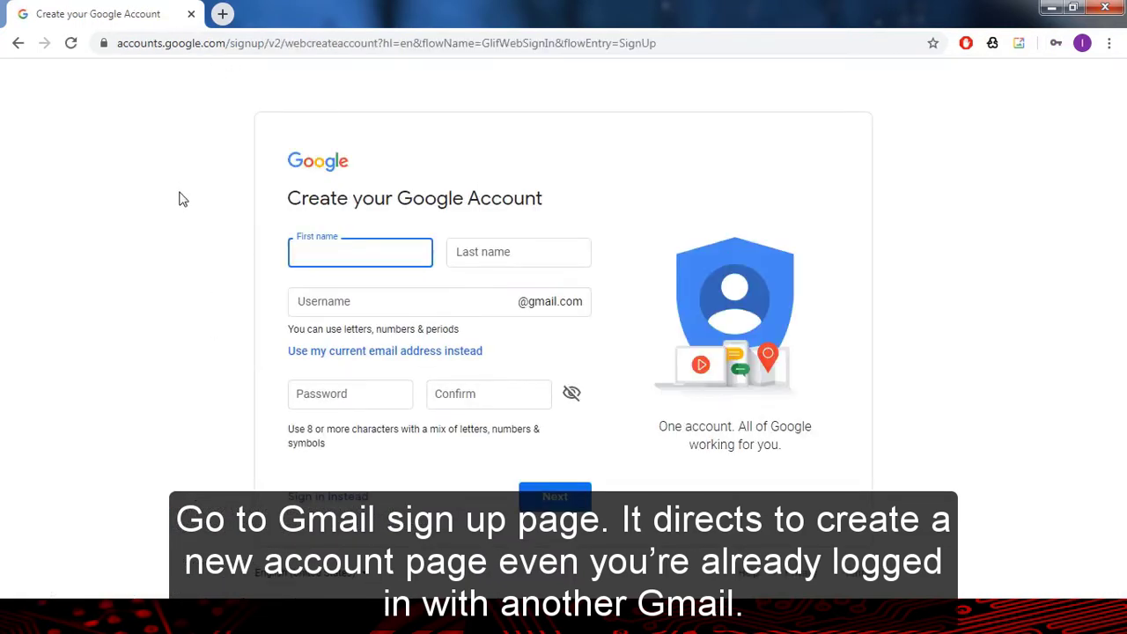
click(221, 9)
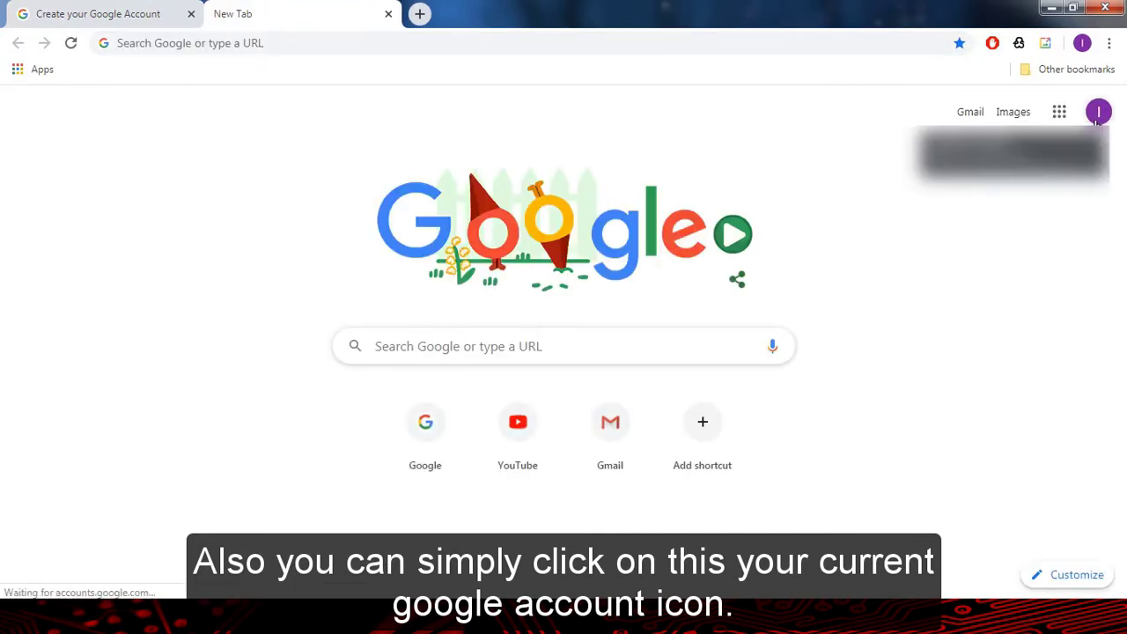
Reach the sign-up form via Add another account > Create account > For myself, then close the duplicate tab
click(1096, 118)
drag(1116, 235, 1122, 471)
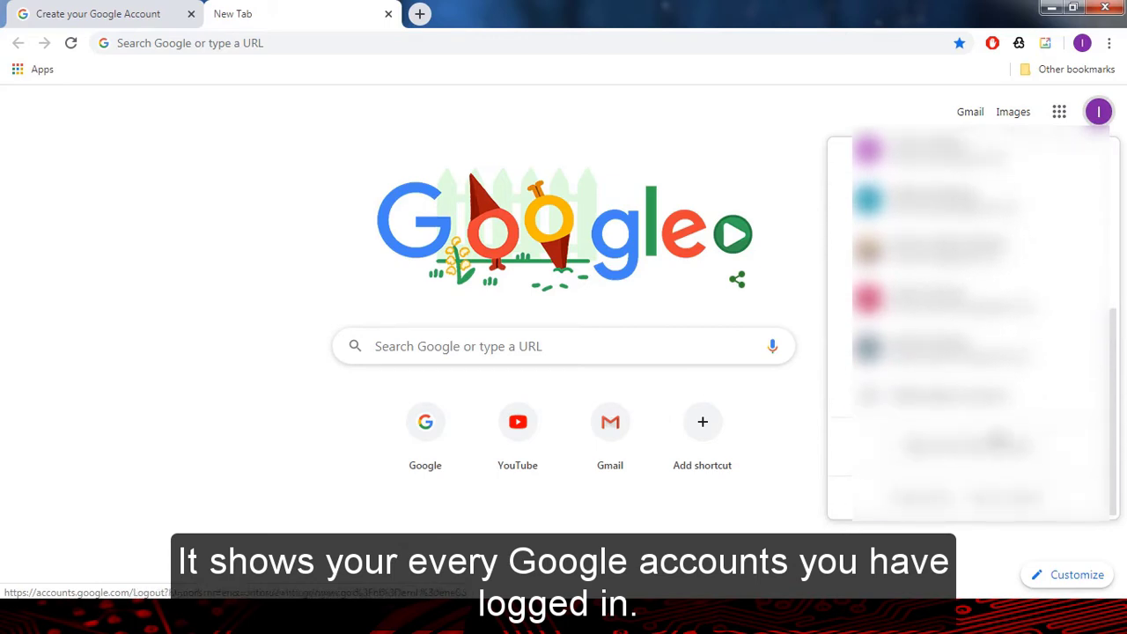
click(955, 401)
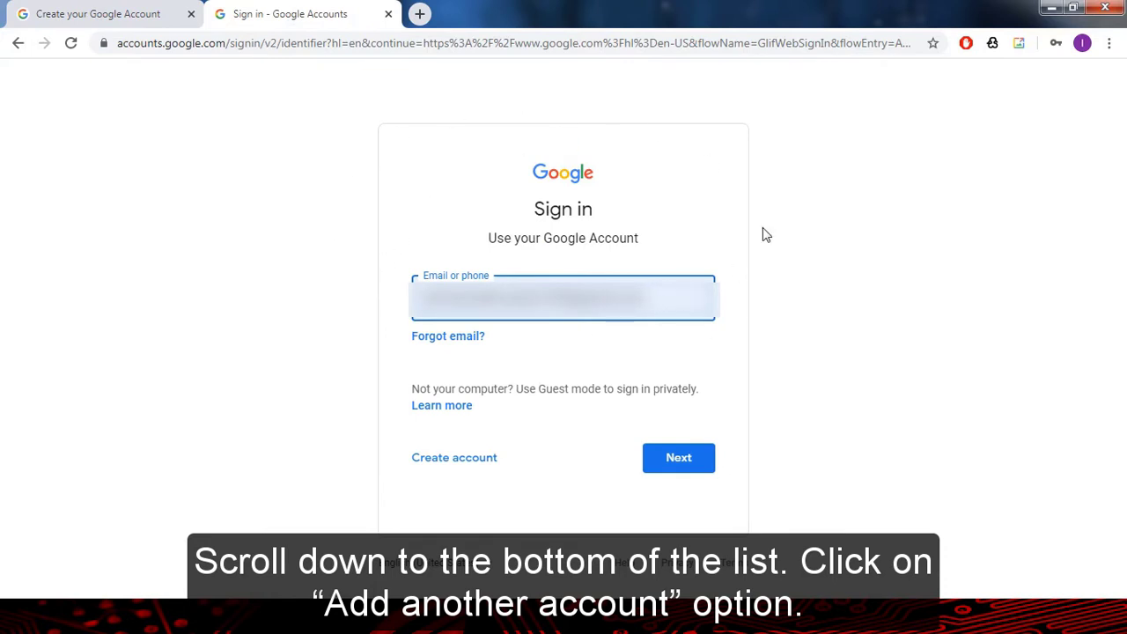
click(453, 463)
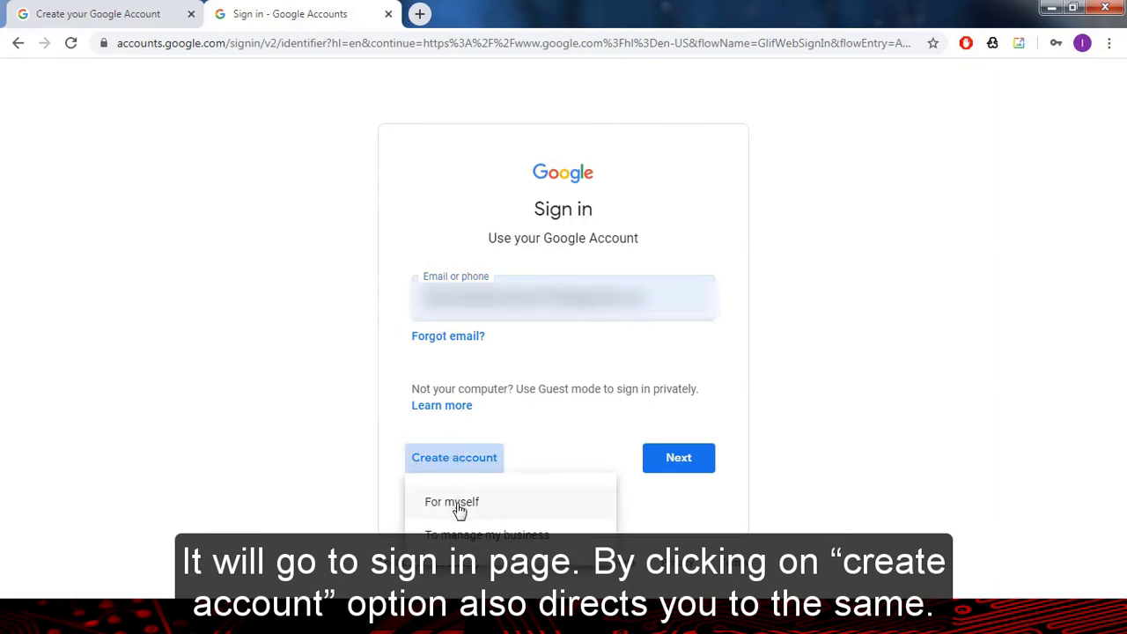
click(459, 508)
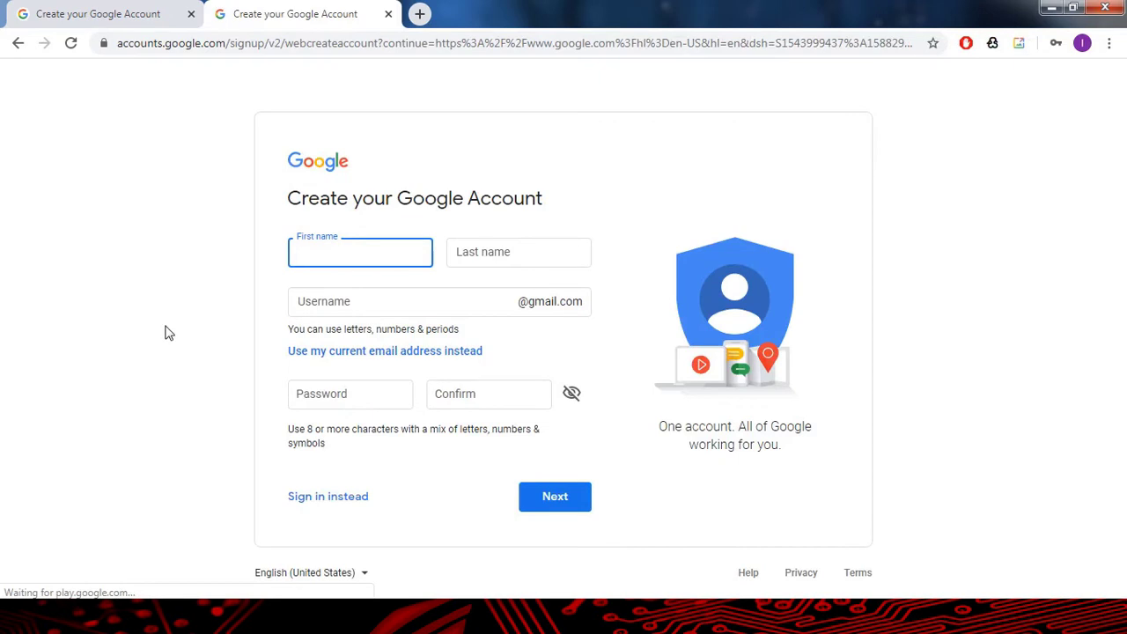
click(388, 14)
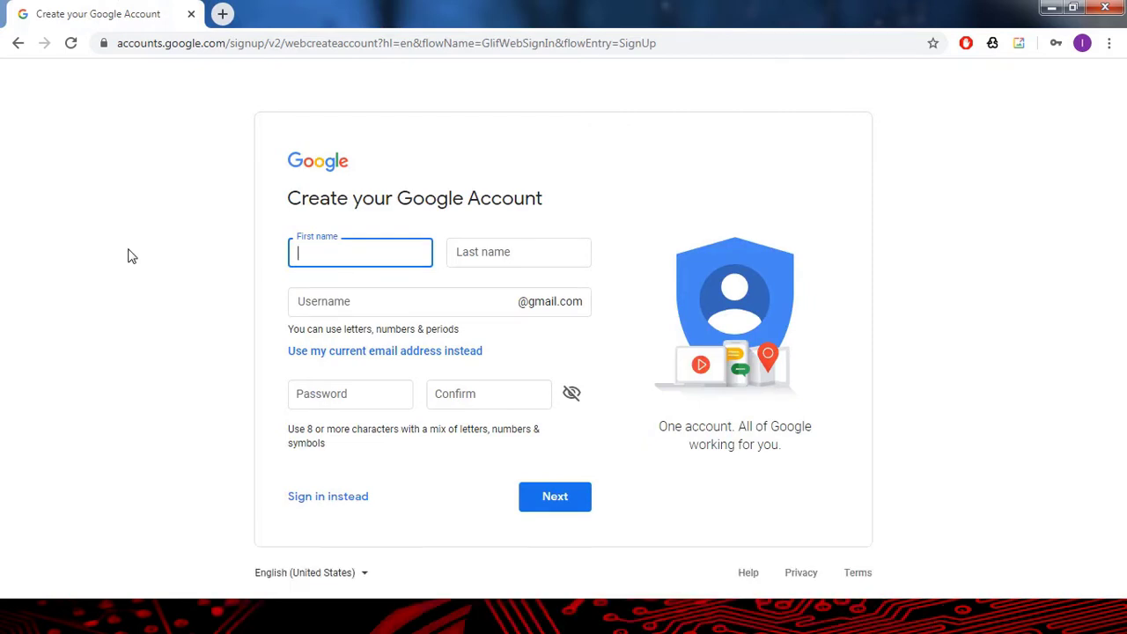
Enter the person's first name and last name on the sign-up form, correcting a typo in the surname
click(472, 255)
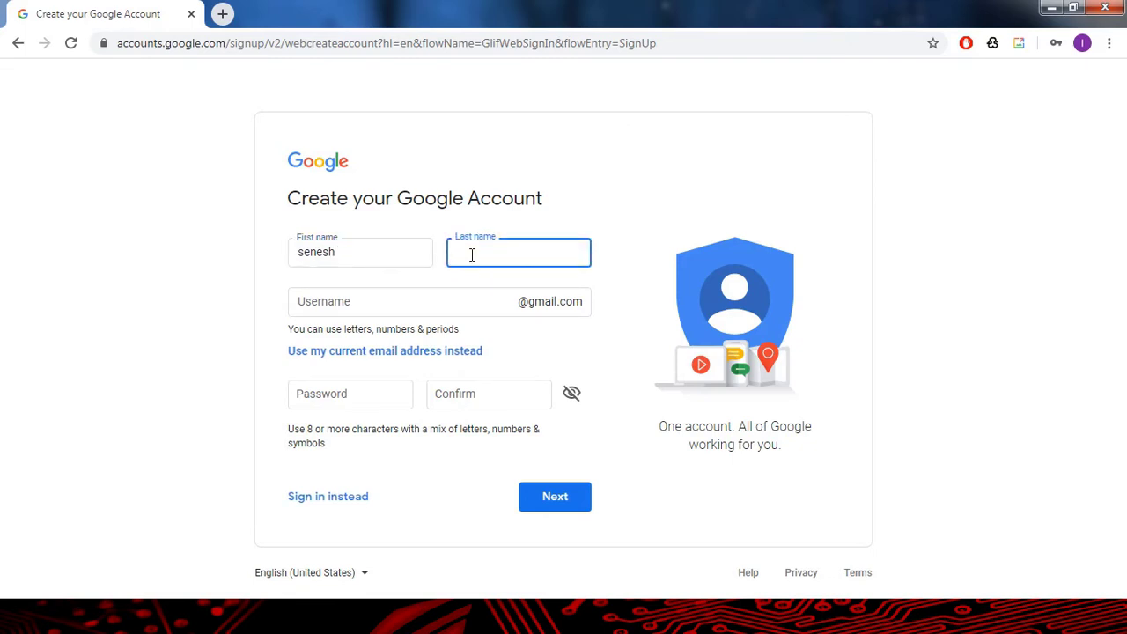
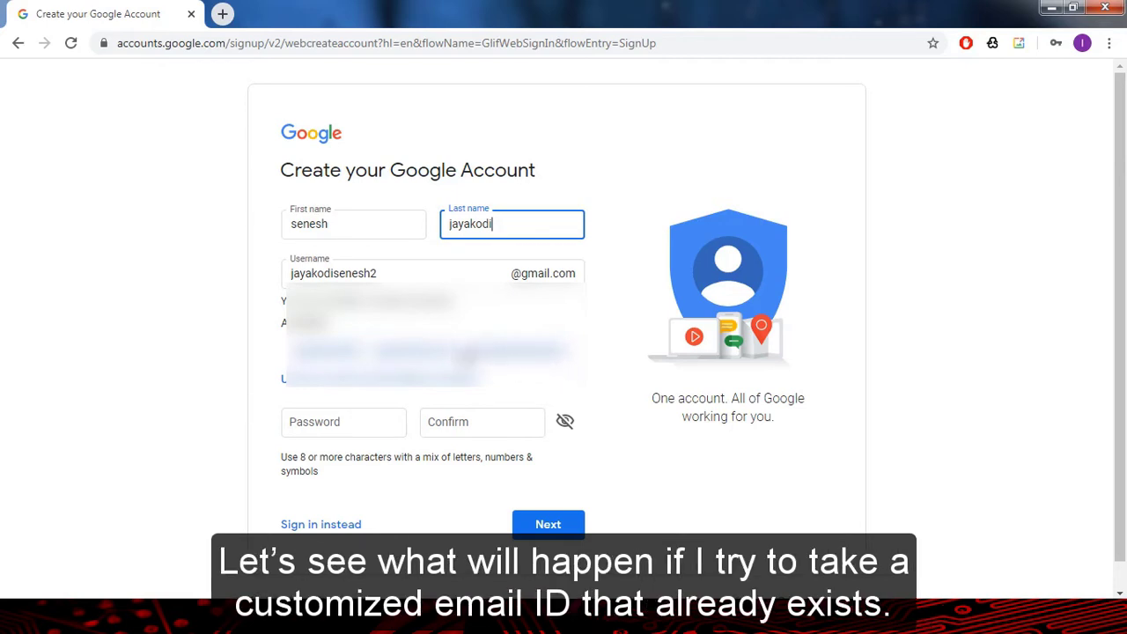
Replace the suggested username with one combining the person's first and last name
click(388, 273)
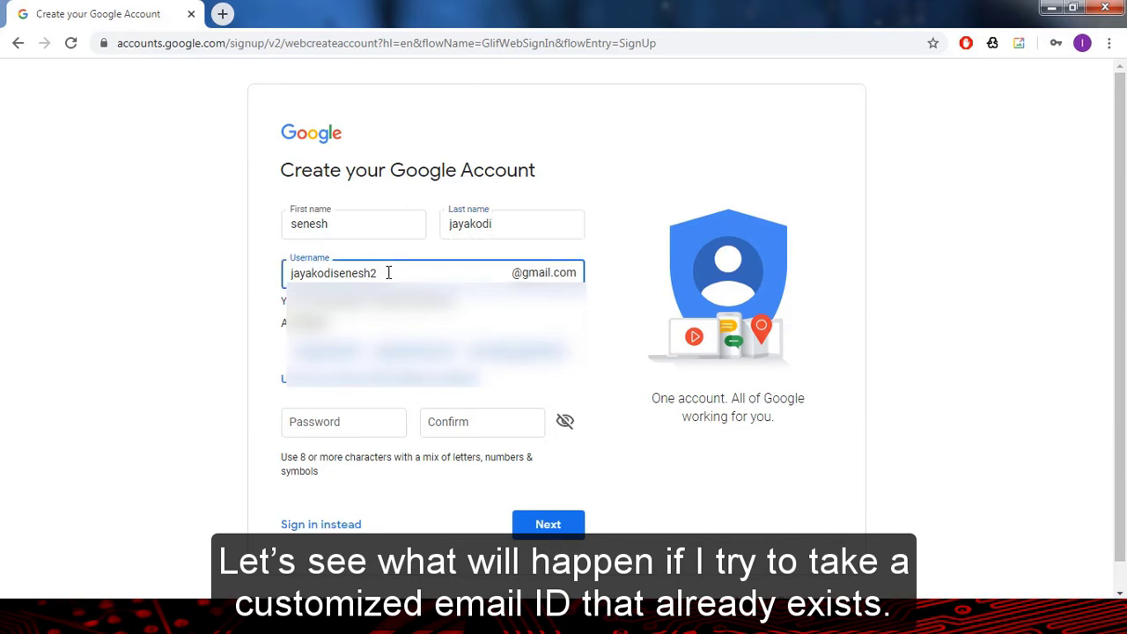
key(BackSpace)
key(BackSpace)
key(BackSpace)
key(BackSpace)
key(BackSpace)
key(BackSpace)
key(BackSpace)
key(BackSpace)
key(BackSpace)
key(BackSpace)
key(BackSpace)
key(BackSpace)
key(BackSpace)
key(BackSpace)
key(BackSpace)
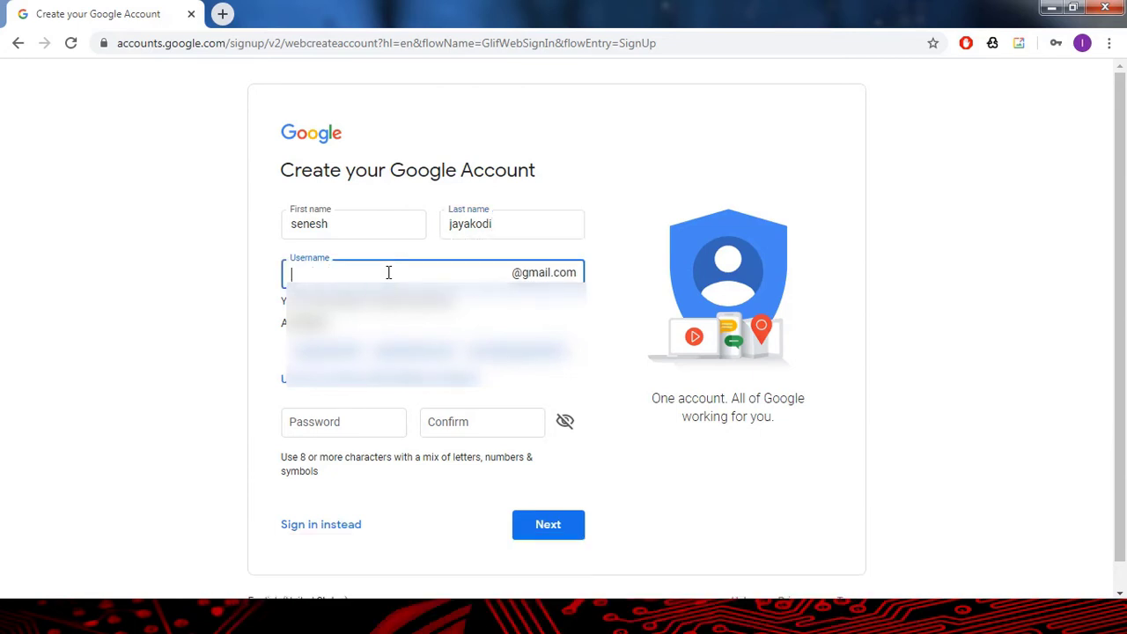
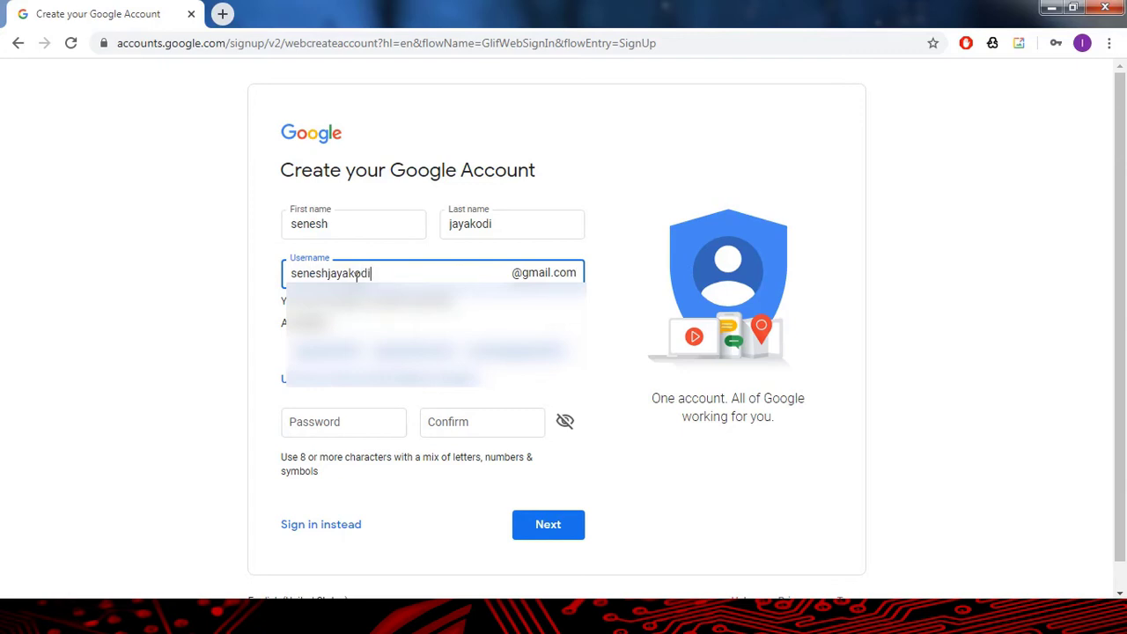
click(243, 357)
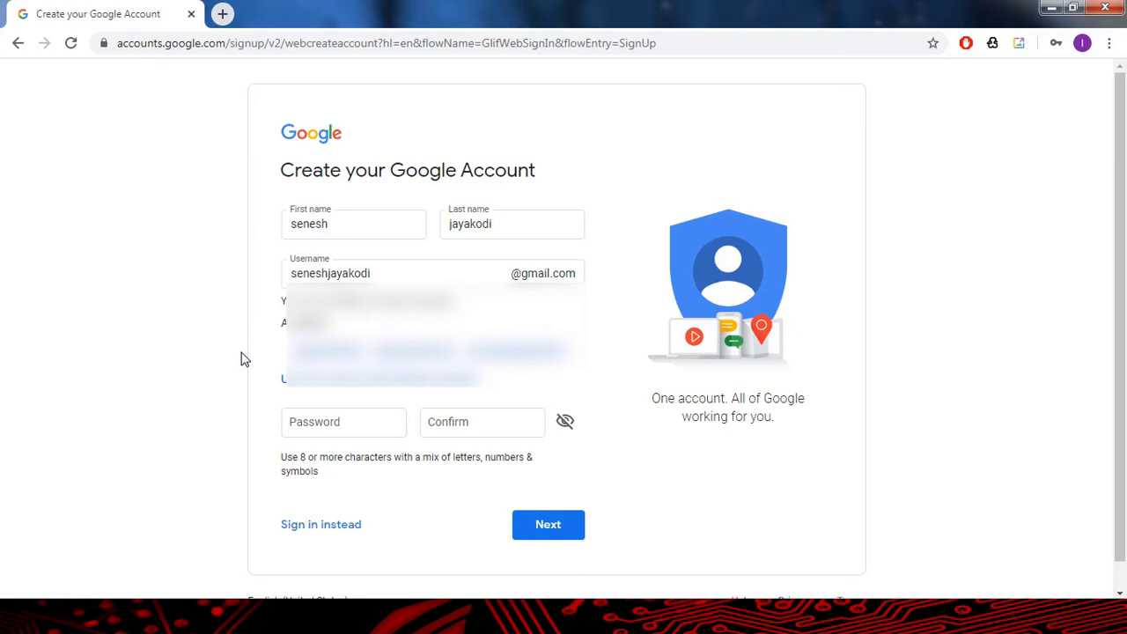
click(328, 422)
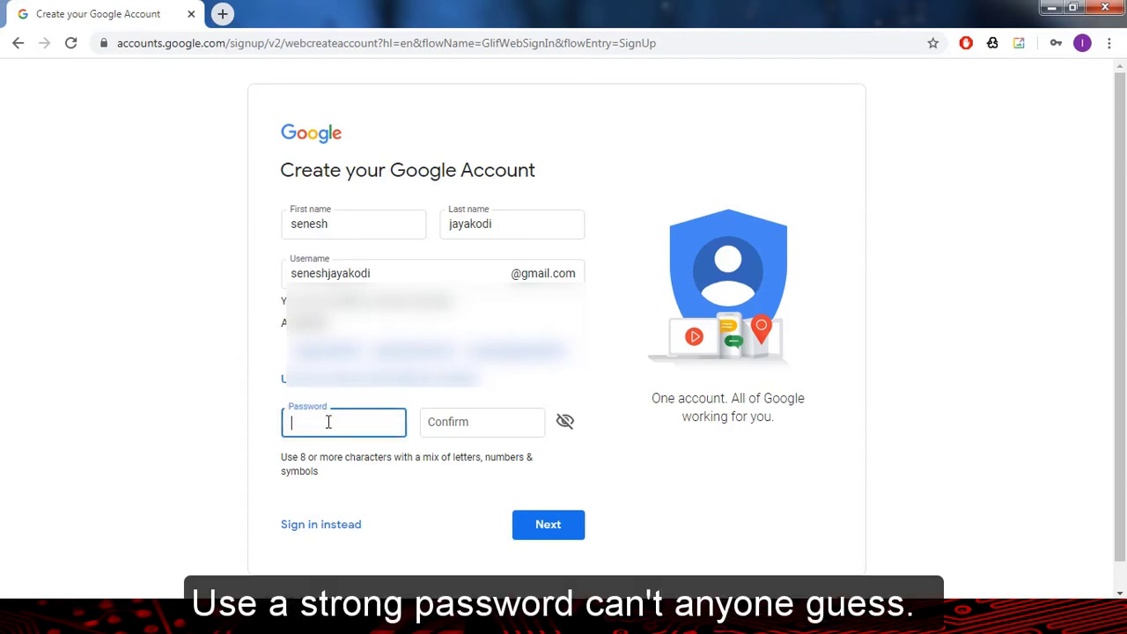
Enter a password and a different confirmation, then submit, triggering the 'passwords didn't match' error
click(328, 422)
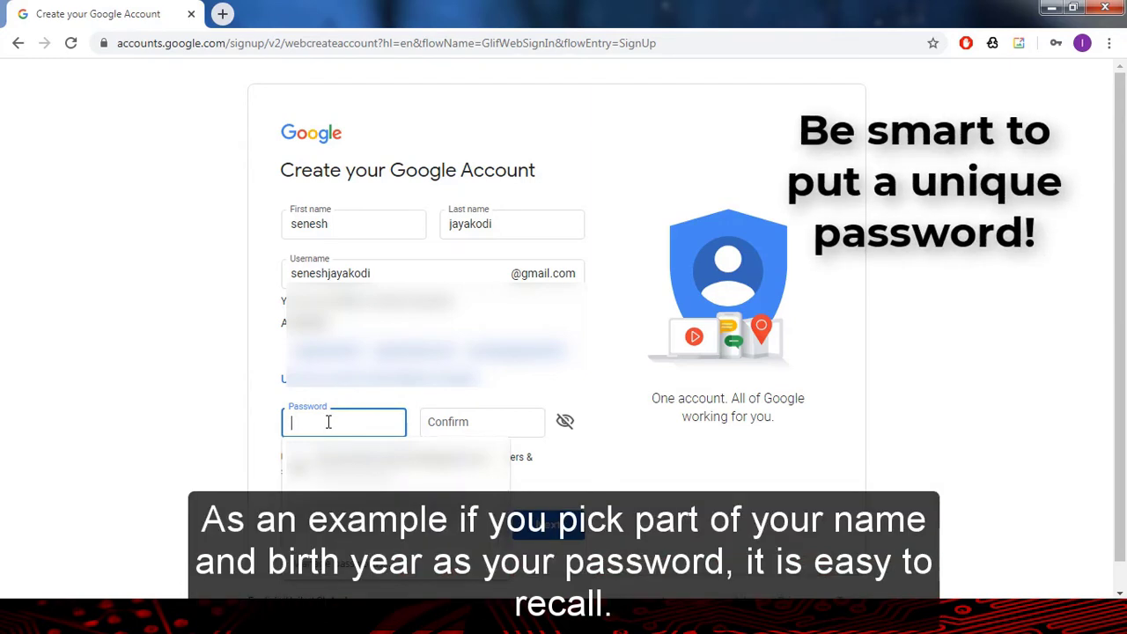
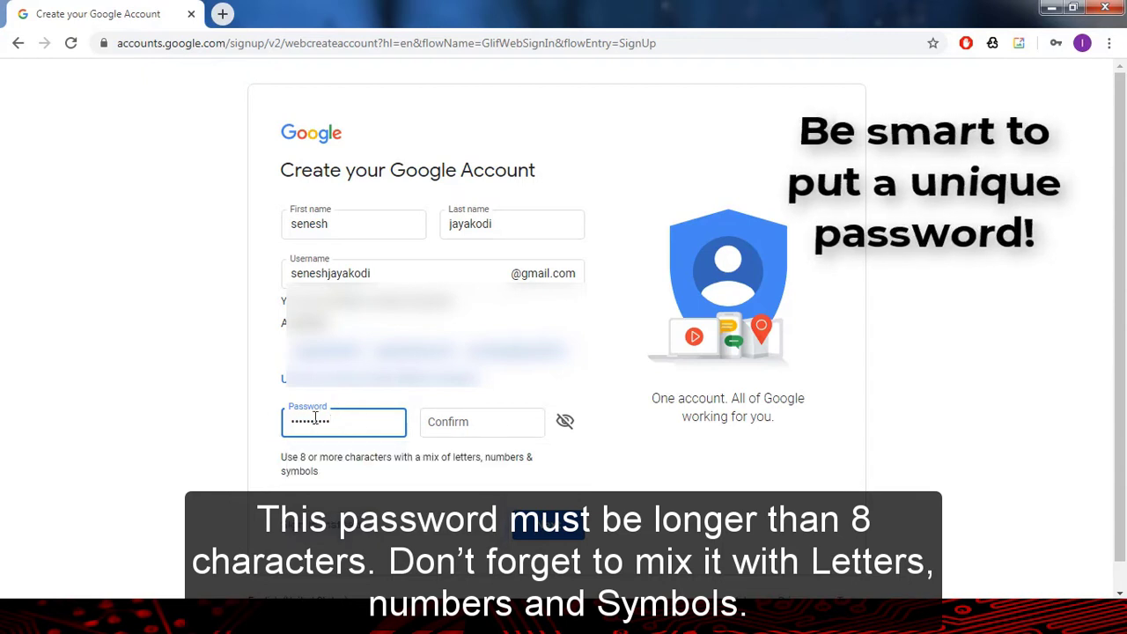
click(461, 421)
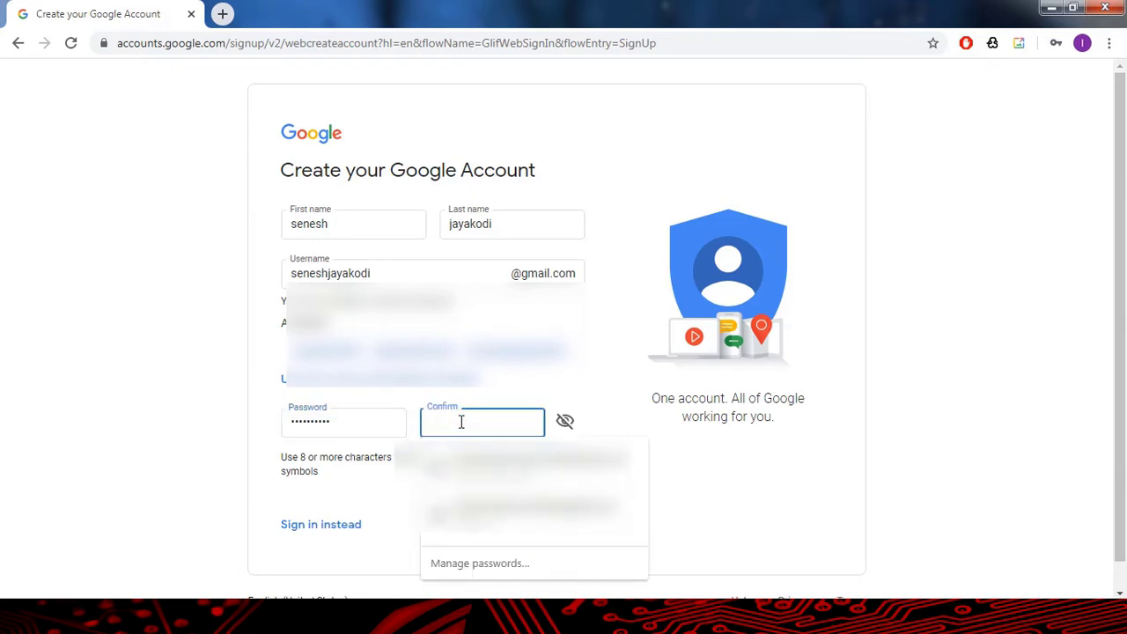
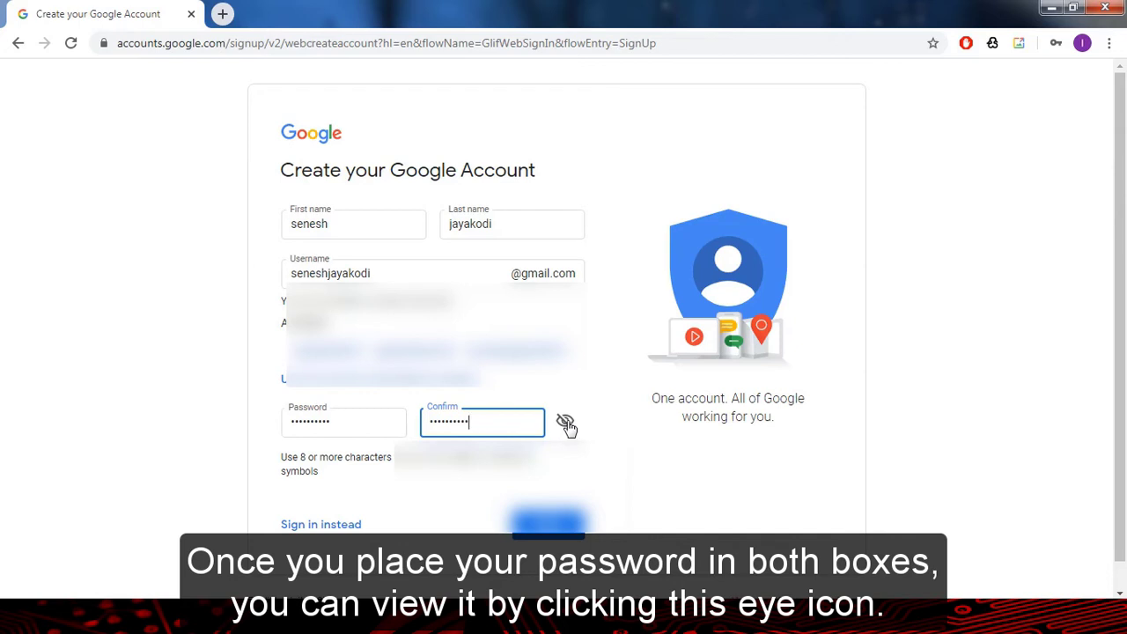
click(308, 459)
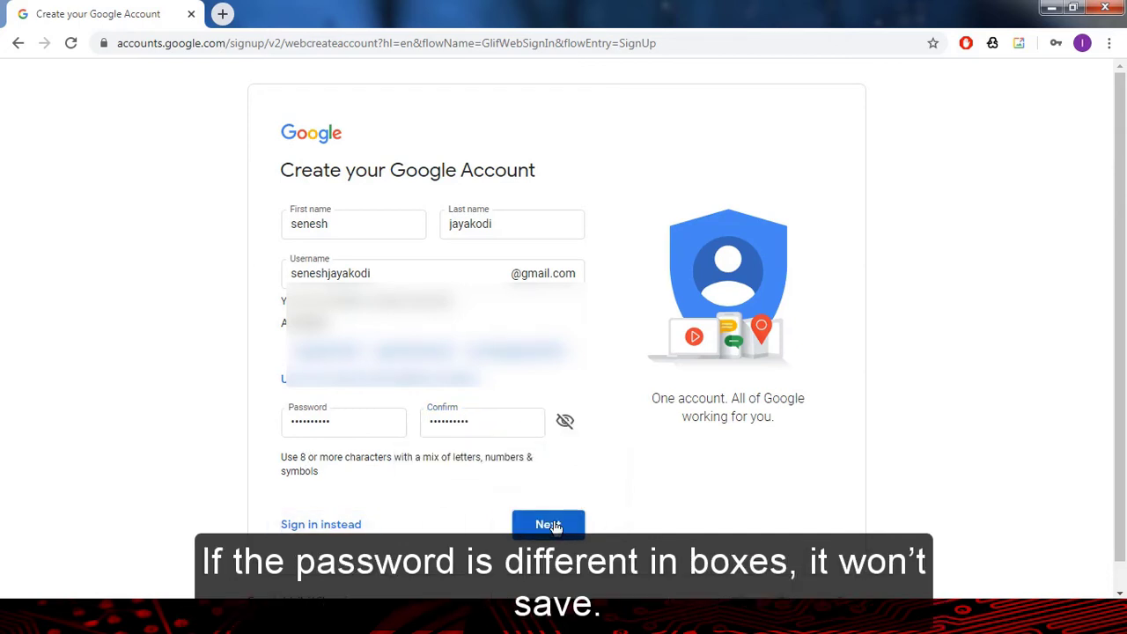
click(554, 525)
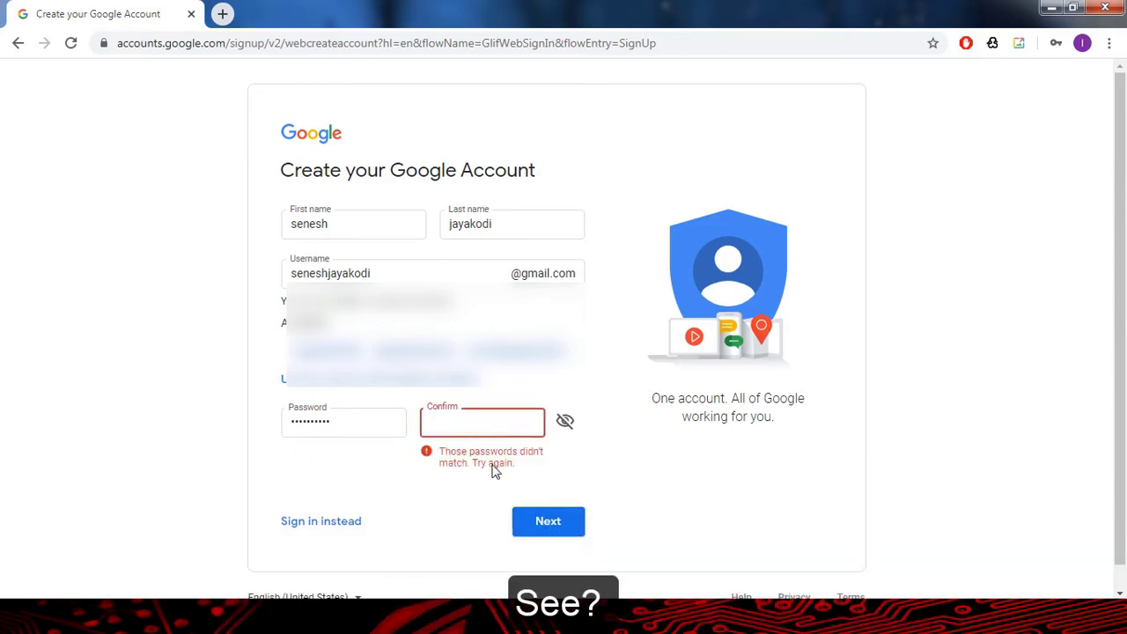
Type the same new account password into both password fields and resubmit the form
click(370, 422)
key(ctrl+a)
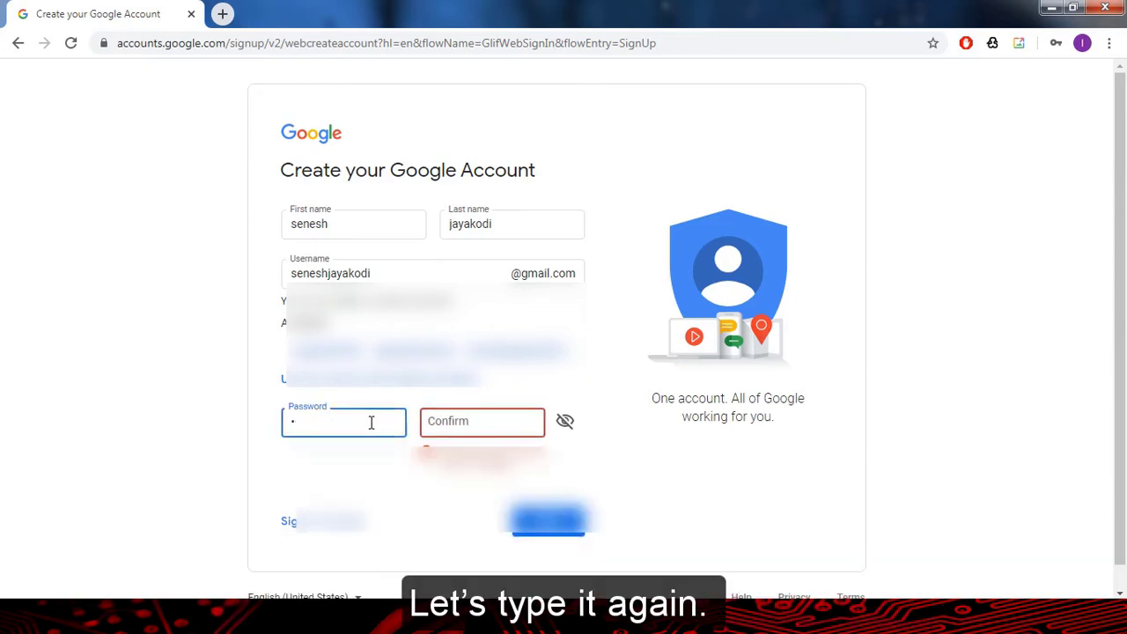
click(473, 416)
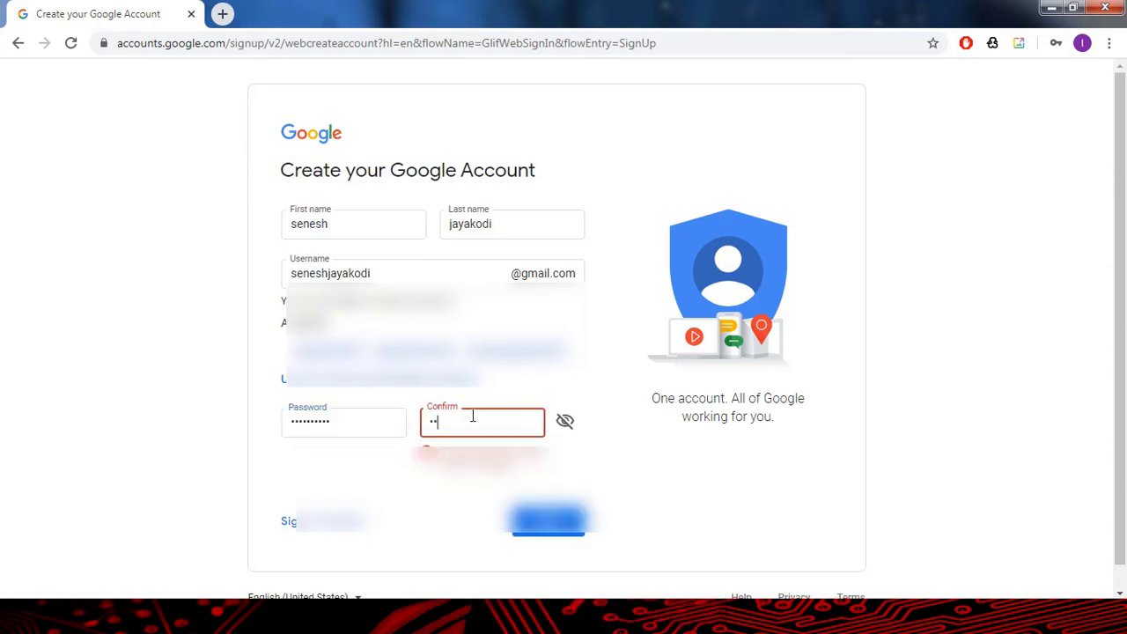
click(552, 528)
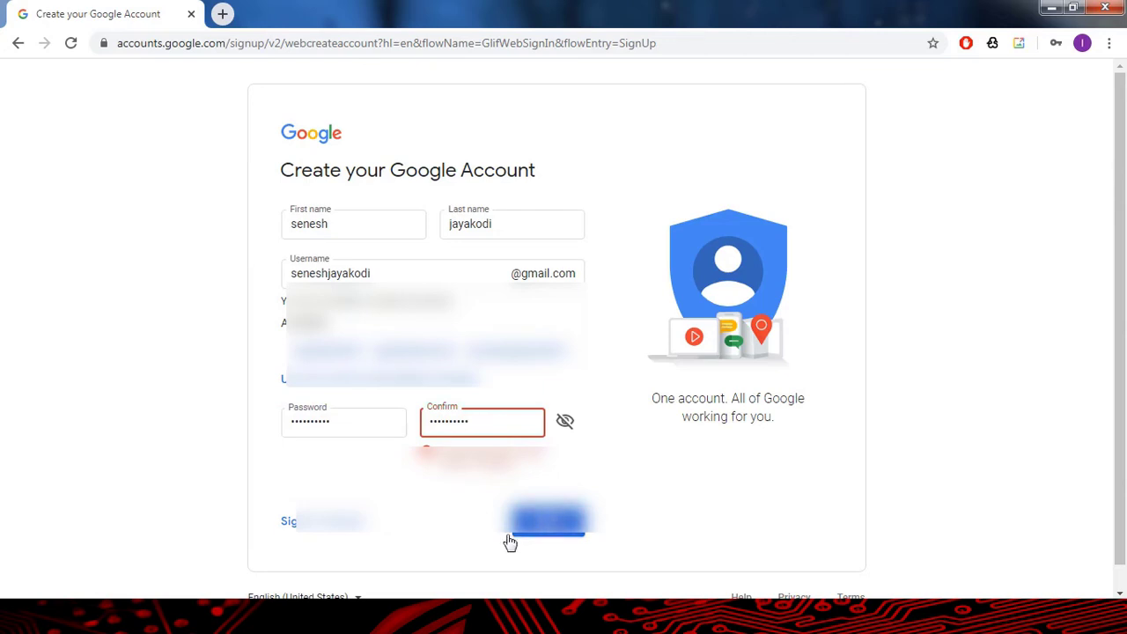
click(549, 531)
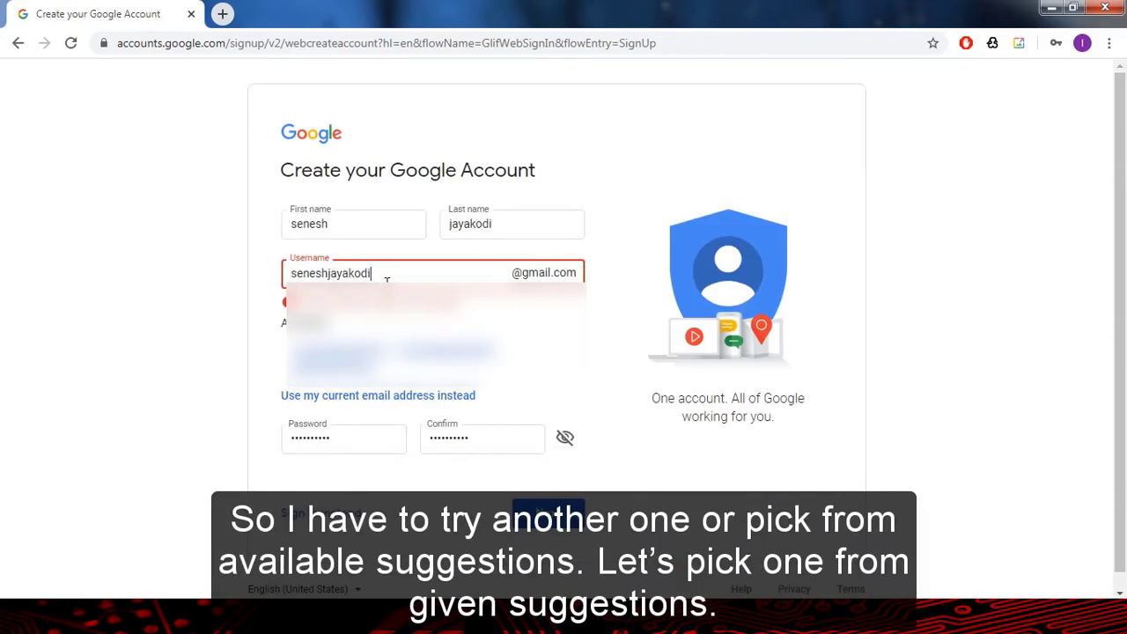
Pick one of the suggested available usernames and submit the form
click(342, 363)
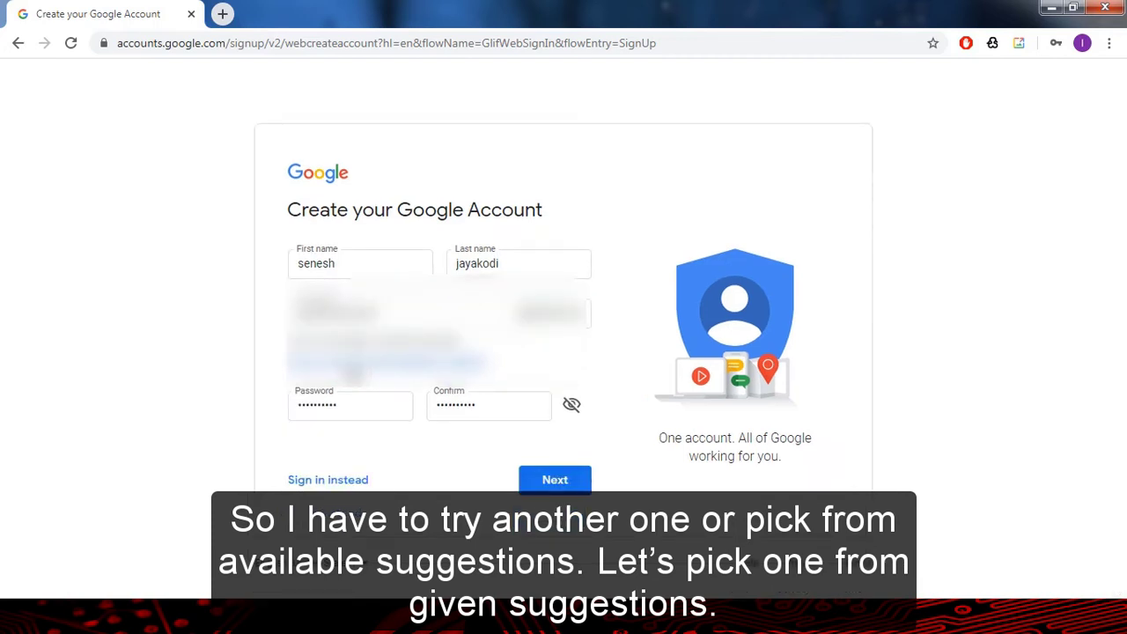
click(555, 487)
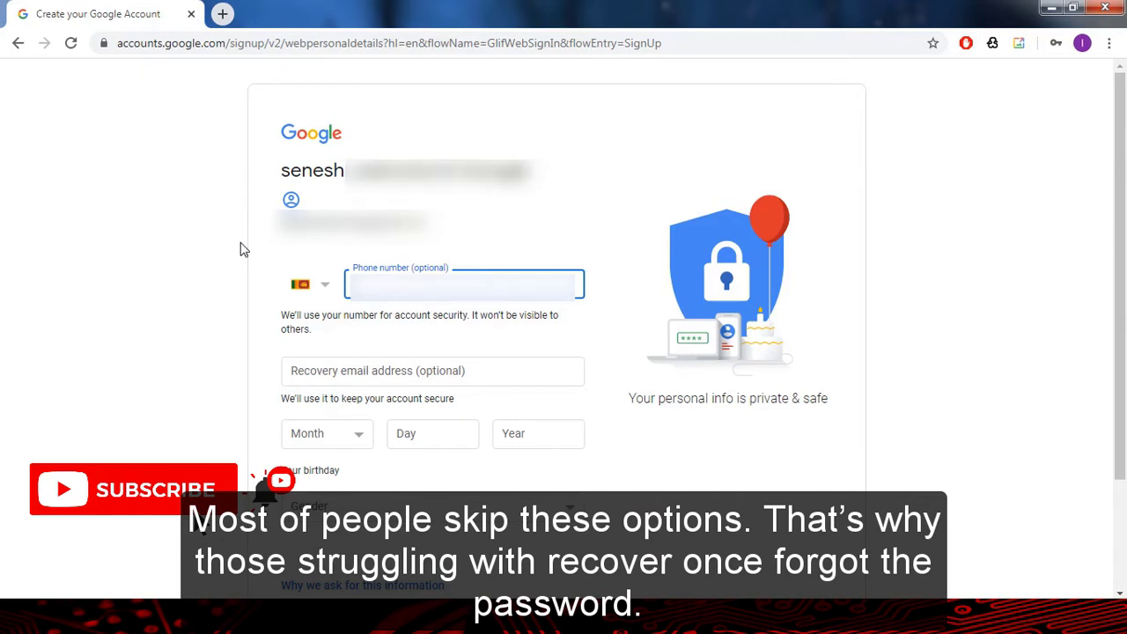
Enter the phone number and a recovery email address in the optional fields
scroll(244, 250, down, 2)
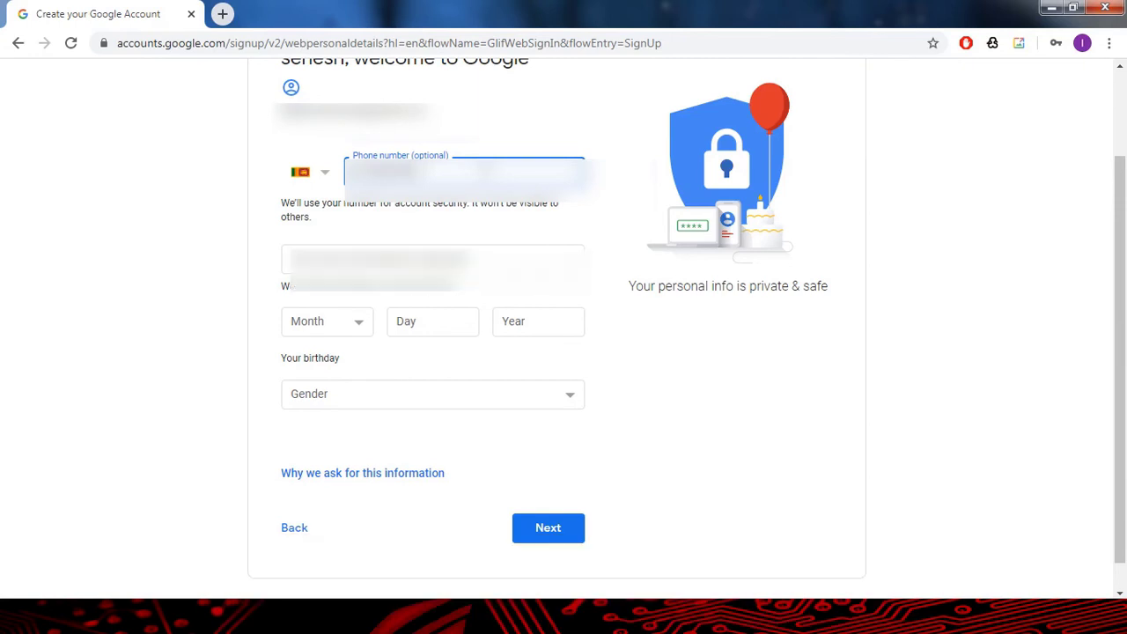
click(432, 259)
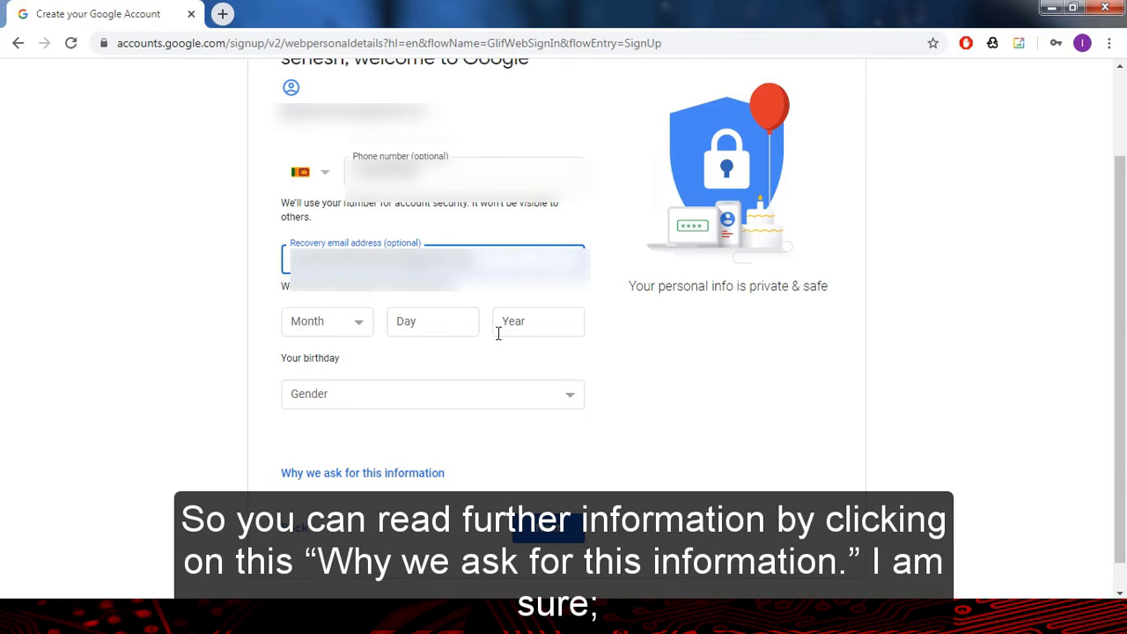
Set the birthday to August 20, 1990 and gender to Male, then continue
click(363, 326)
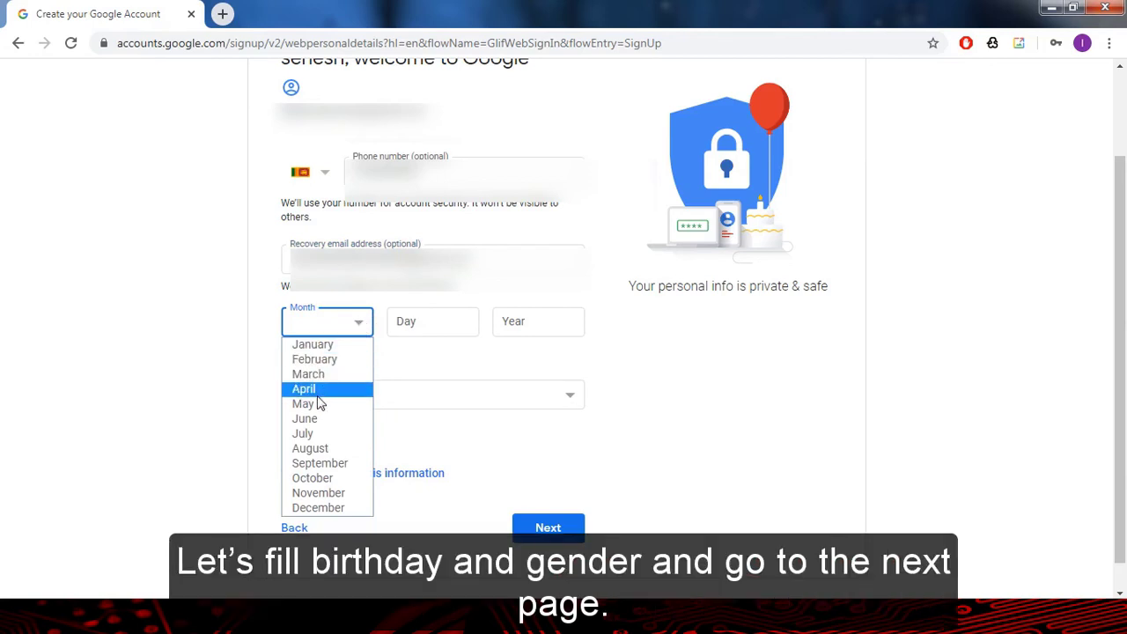
click(313, 454)
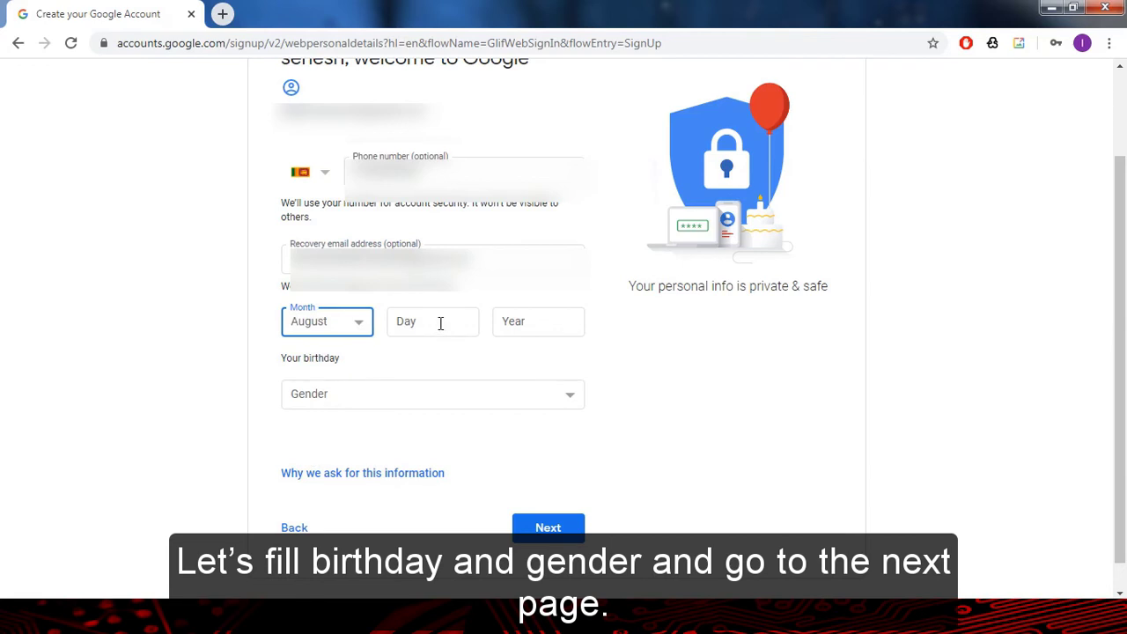
click(440, 323)
text(20)
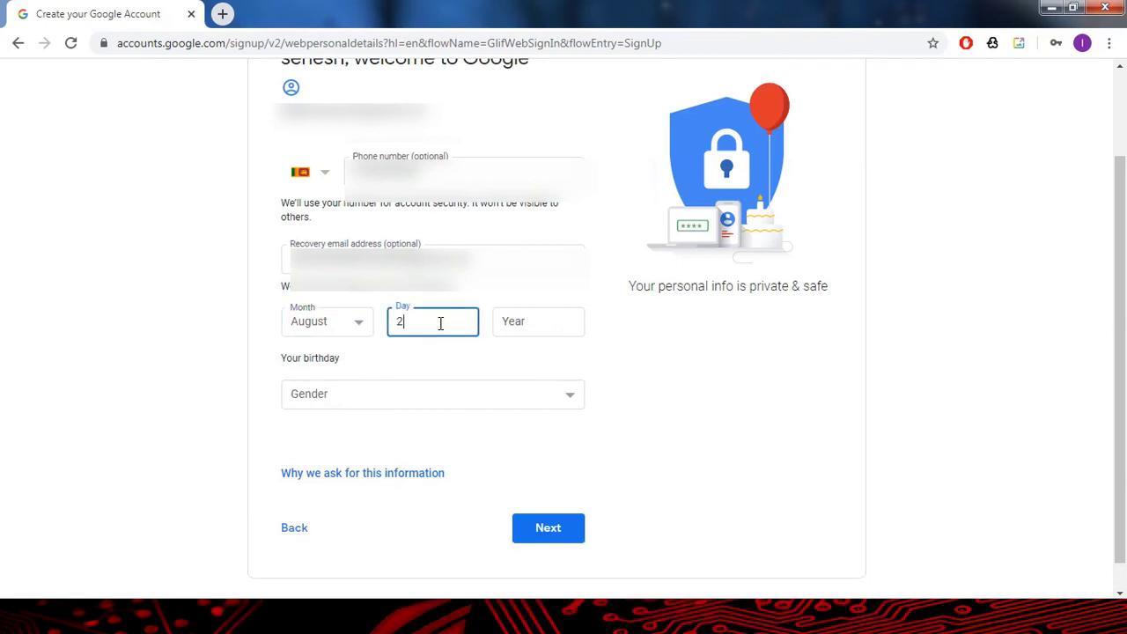
click(548, 329)
text(1)
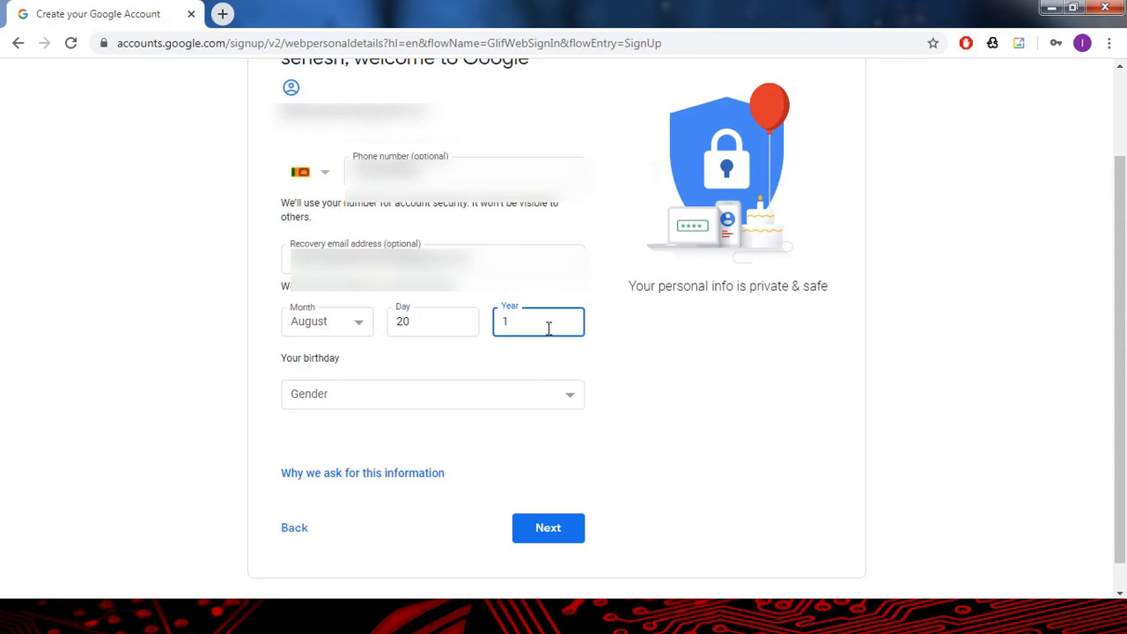
text(990)
click(425, 394)
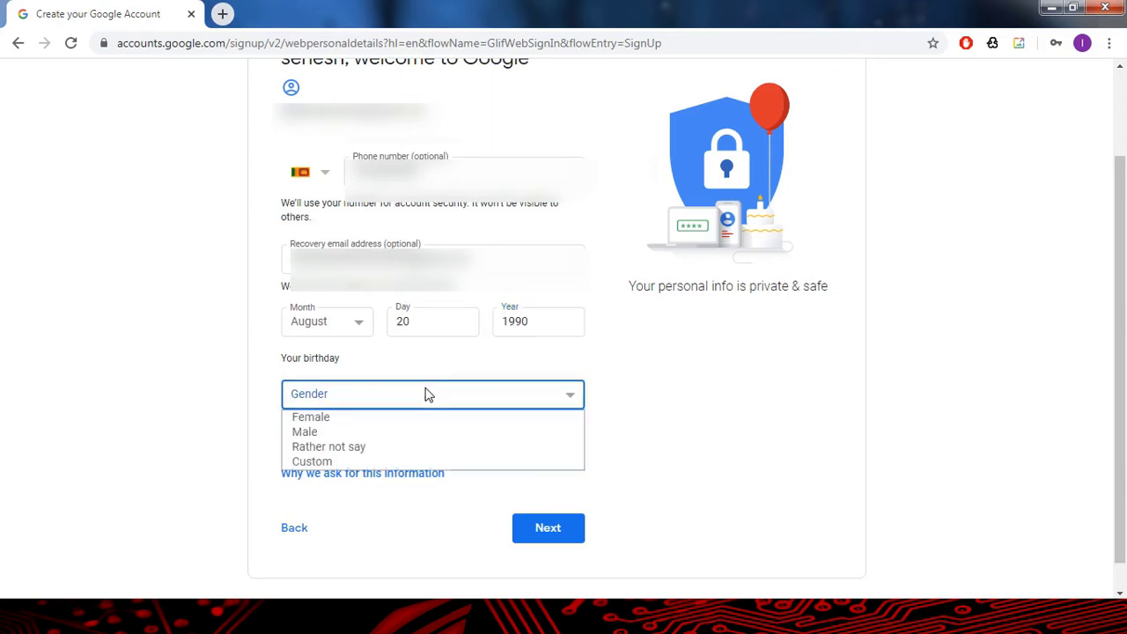
click(405, 433)
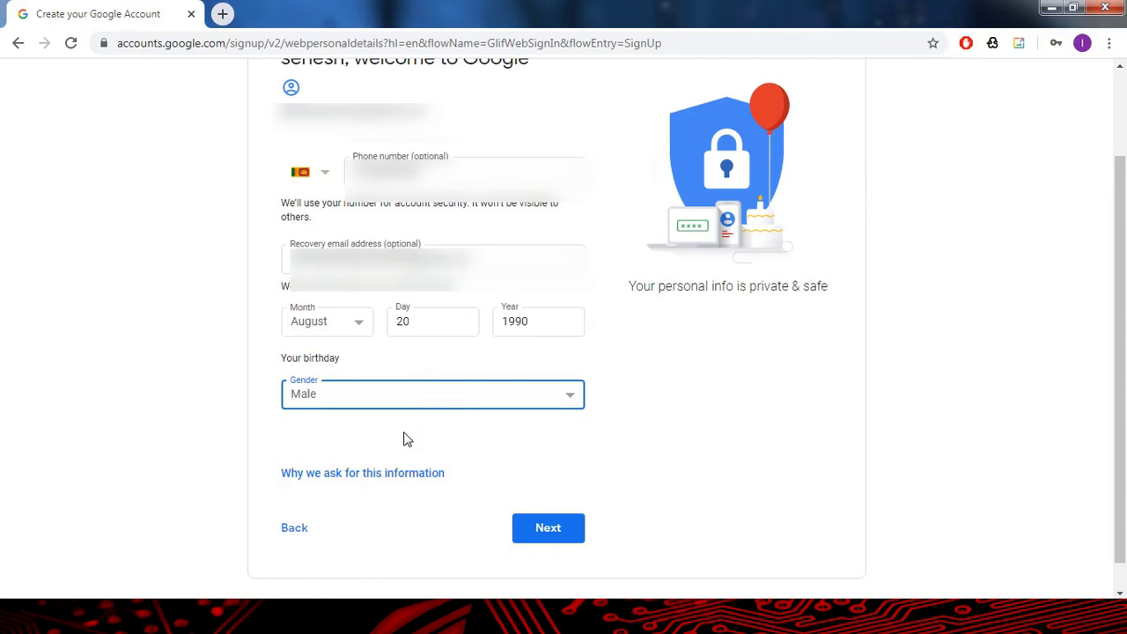
click(554, 503)
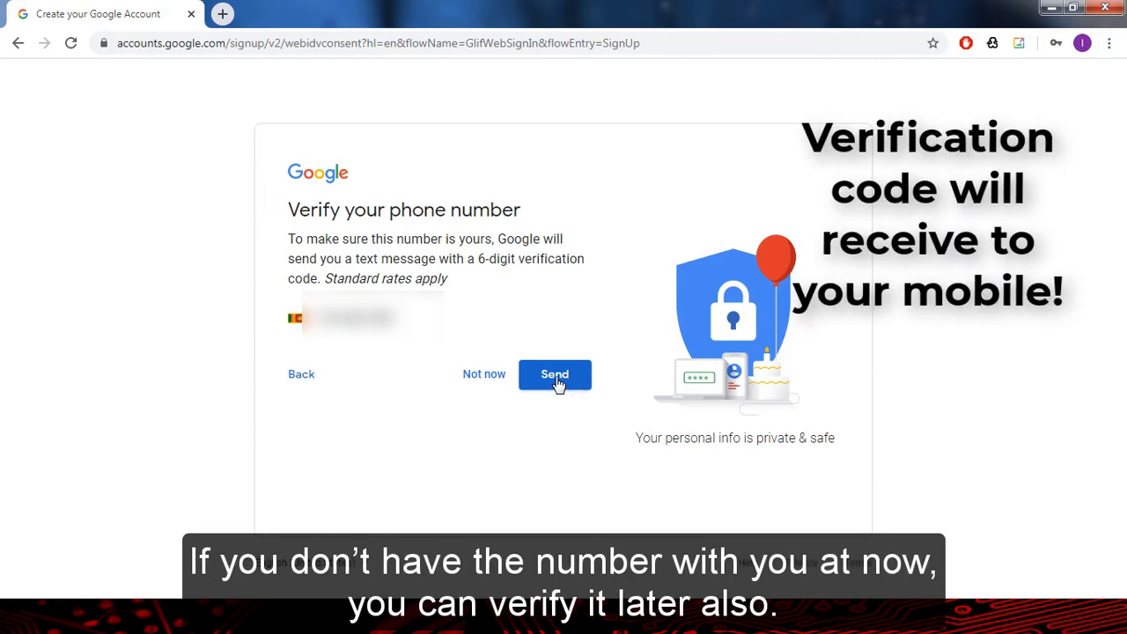
Send a verification code to the phone, enter the 6-digit code and verify the number
click(556, 381)
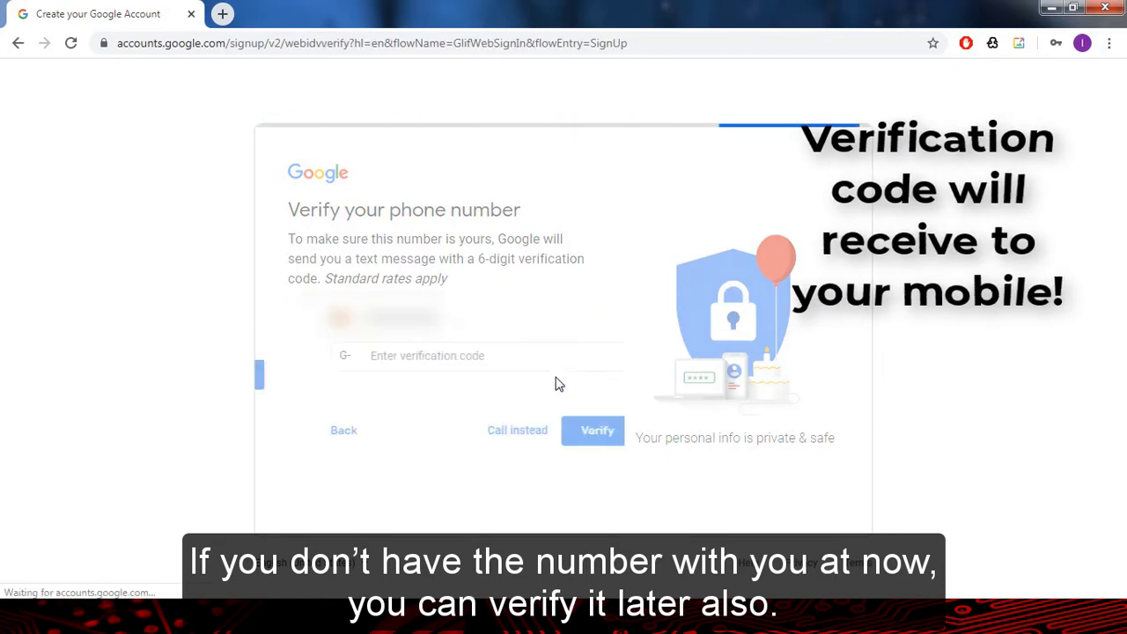
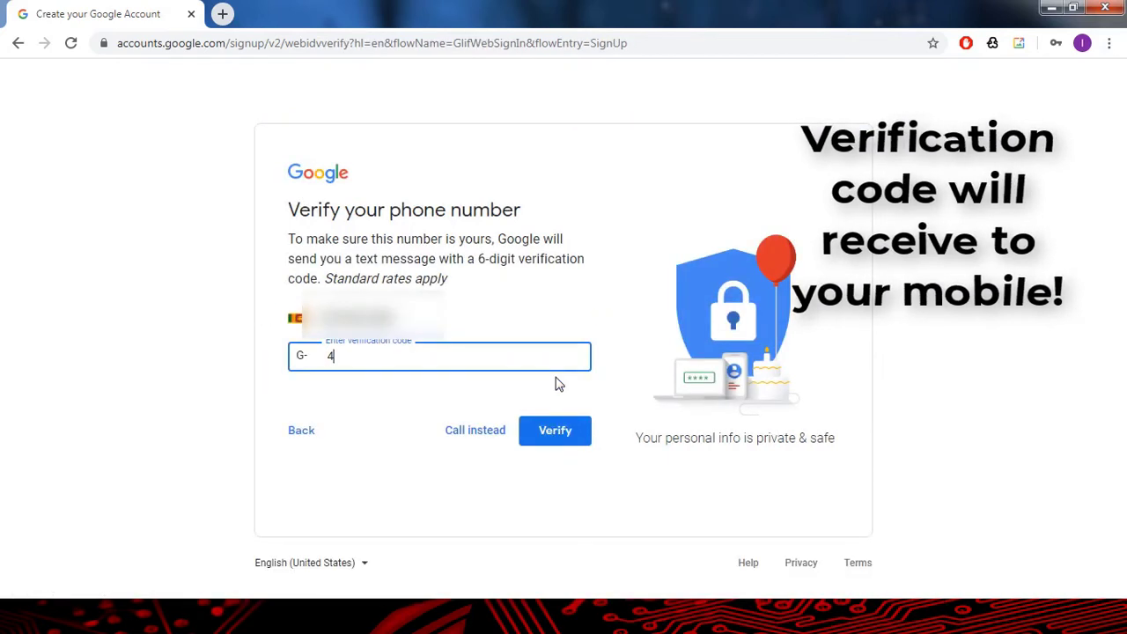
click(560, 432)
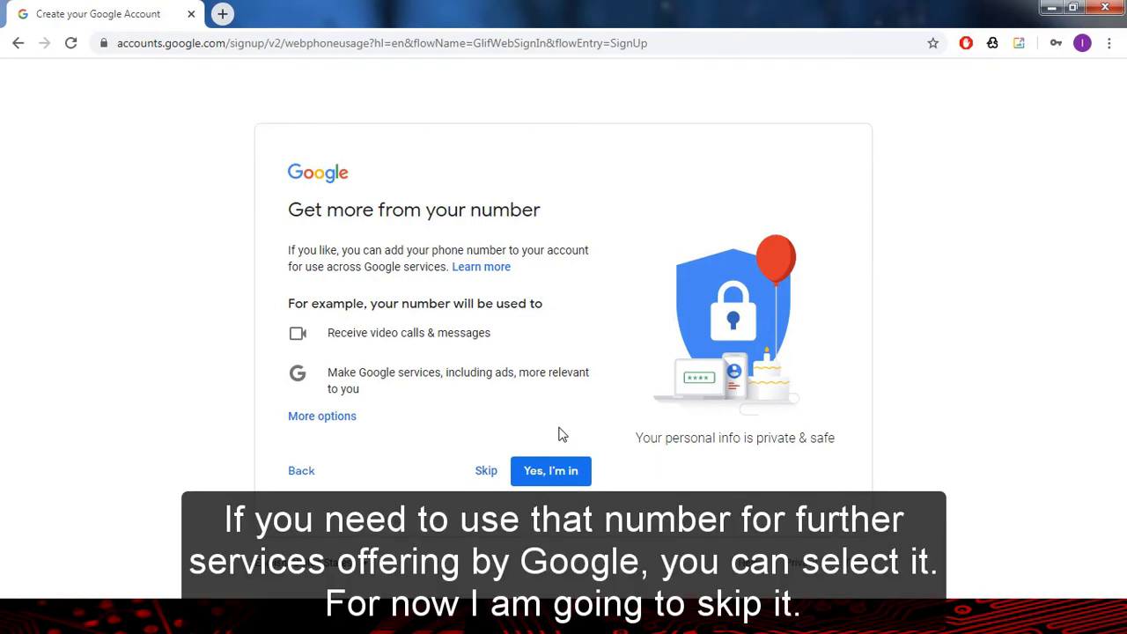
Skip the extra uses of the phone number and agree to Google's Privacy and Terms
click(487, 473)
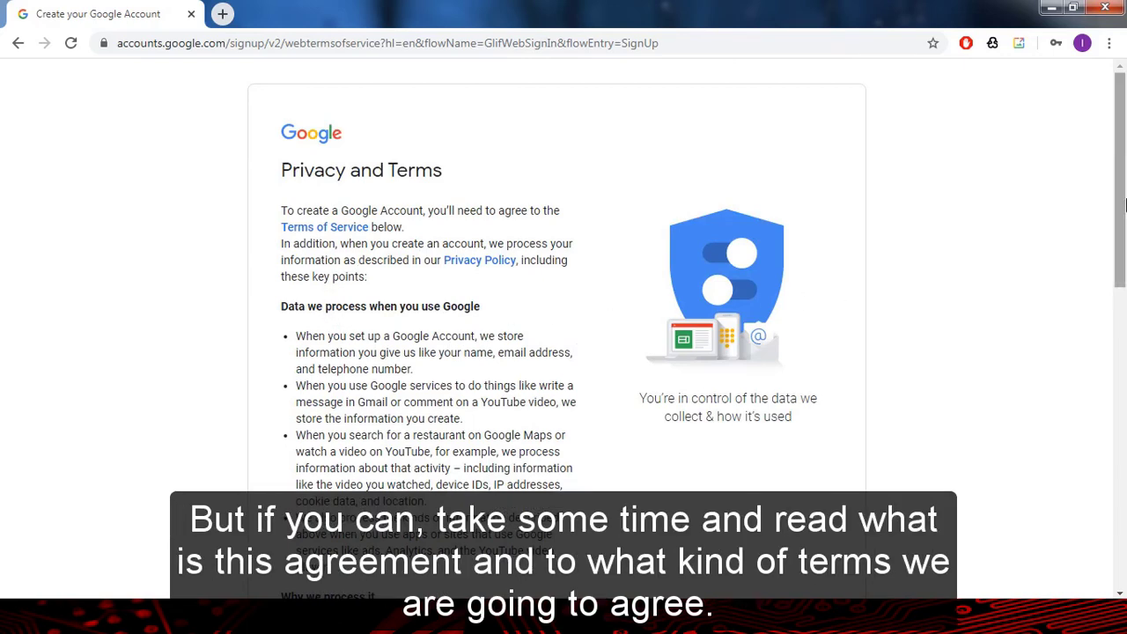
drag(1124, 205, 1124, 279)
scroll(1057, 259, down, 10)
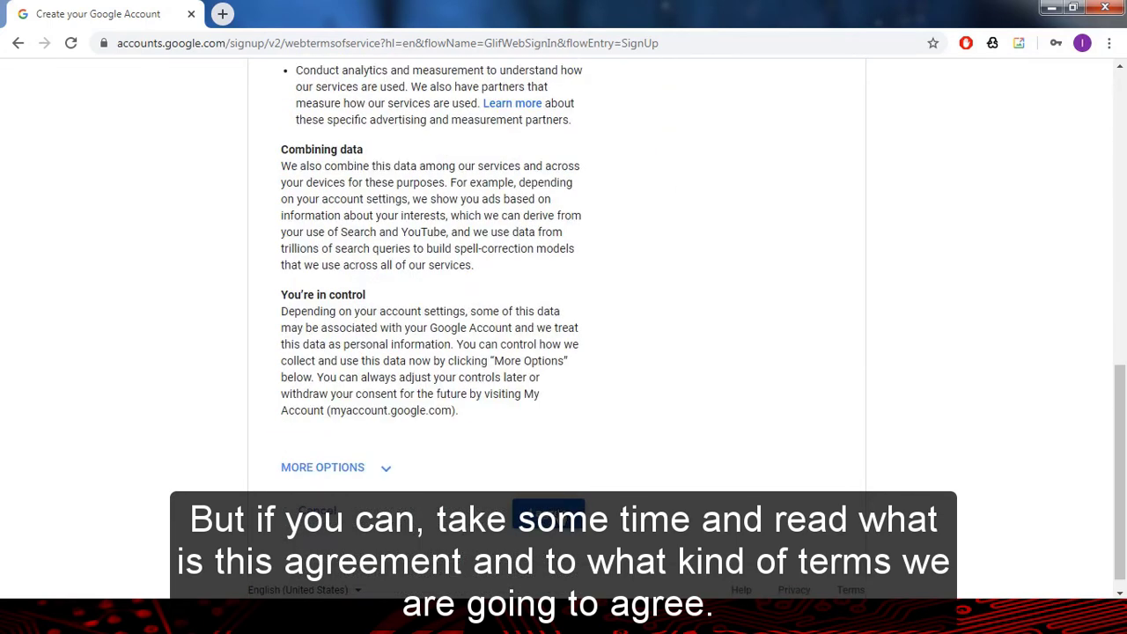
click(560, 516)
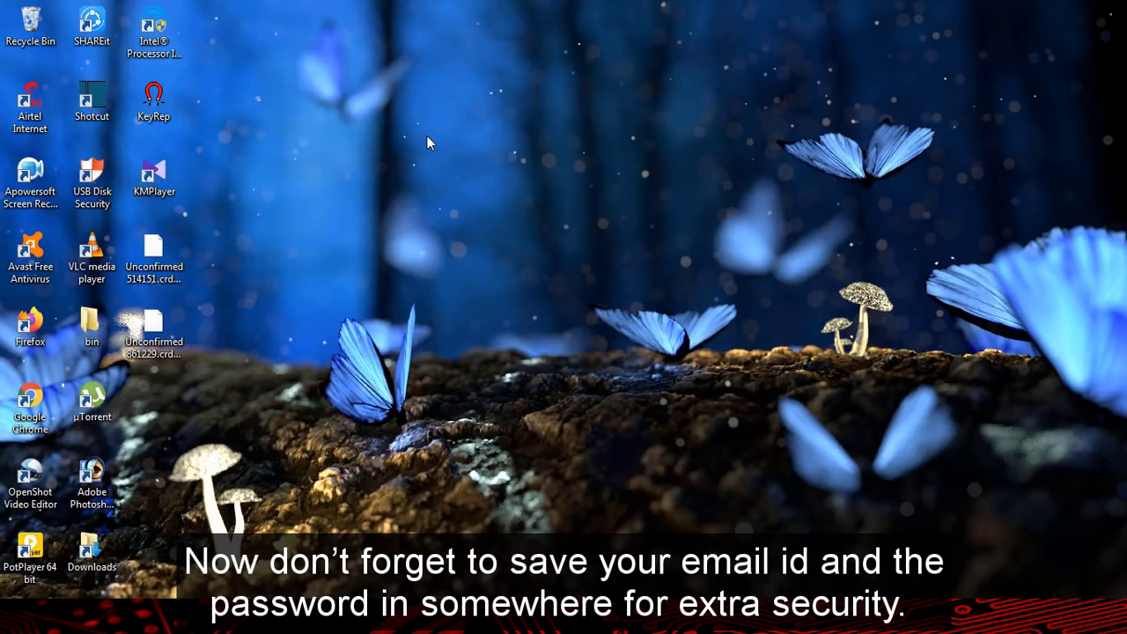
Create a new desktop text document named 'My Passwords' and open it in Notepad
right_click(428, 136)
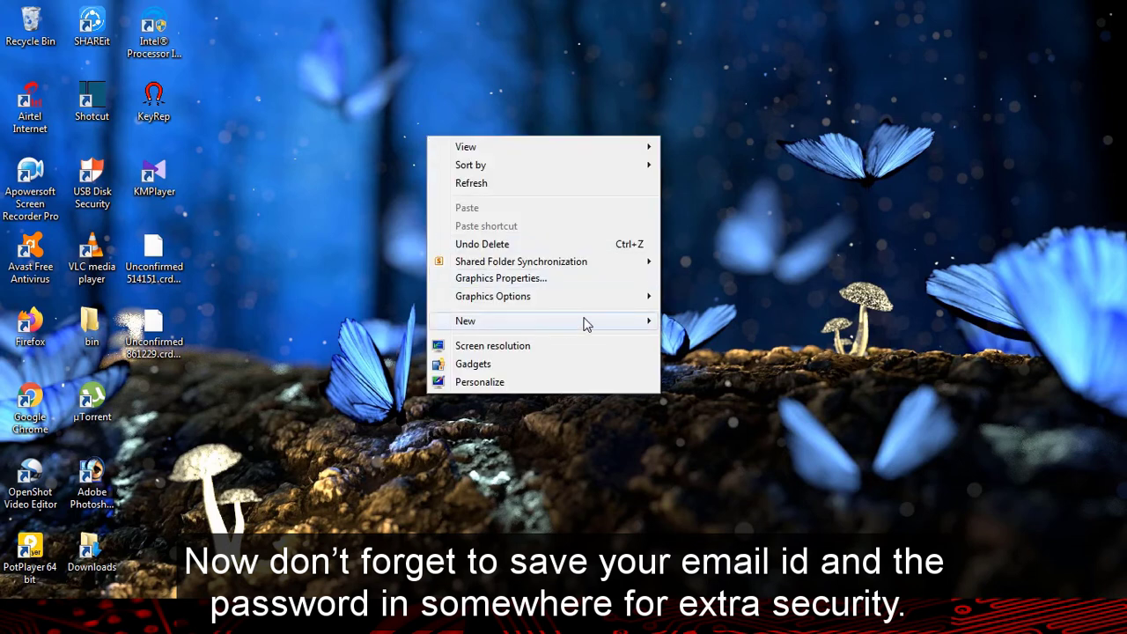
mouse_move(588, 324)
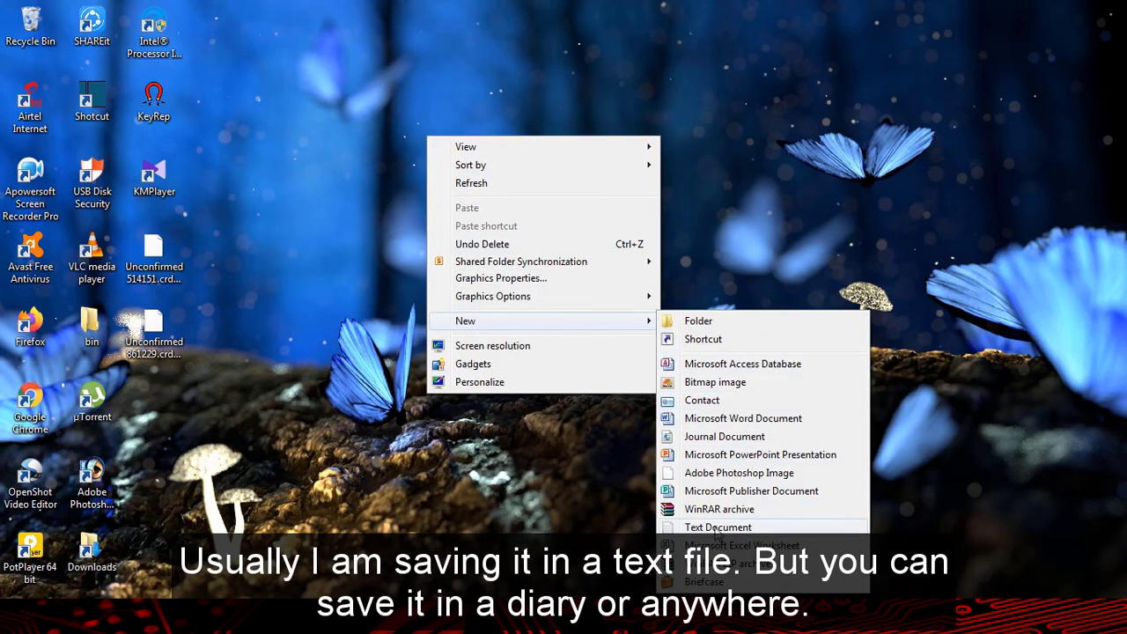
click(718, 528)
text(My)
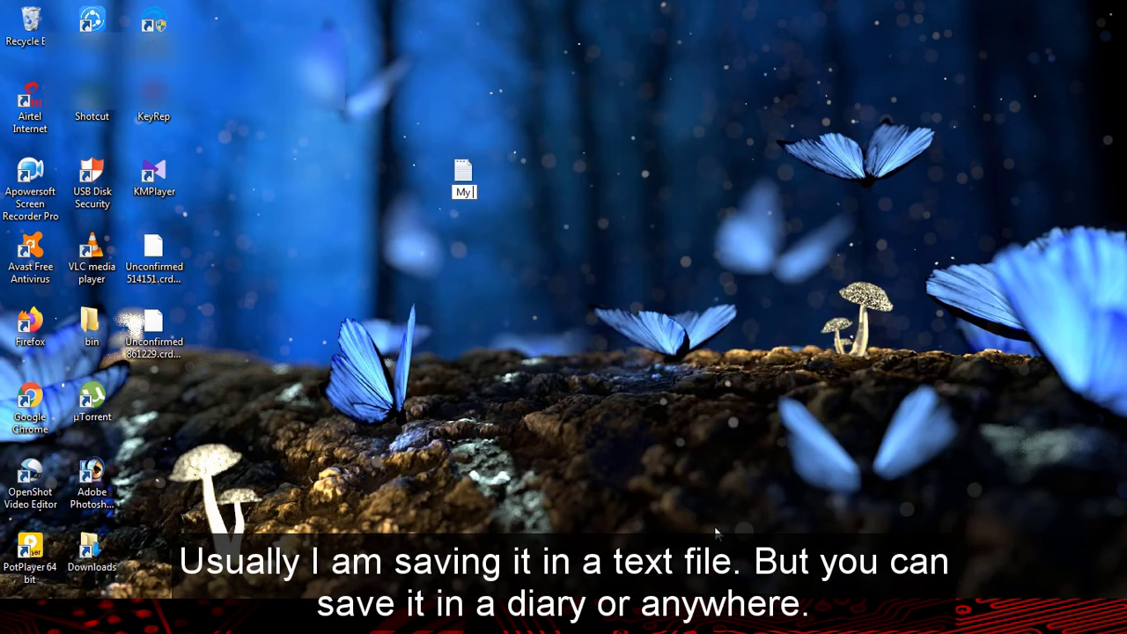
text( Passwords)
key(Return)
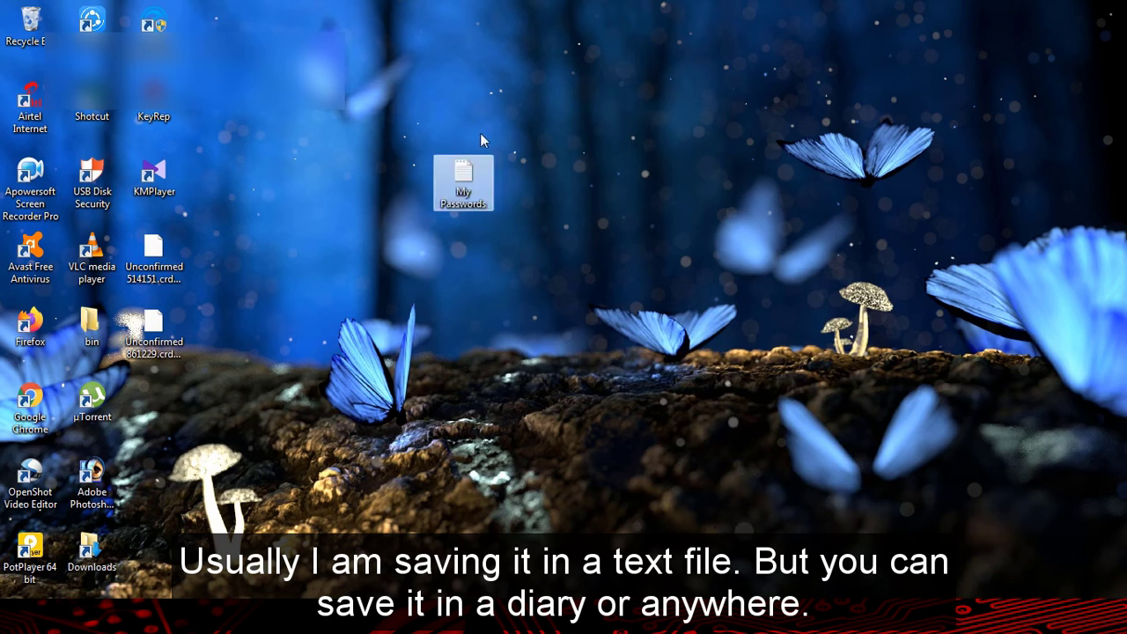
double_click(469, 171)
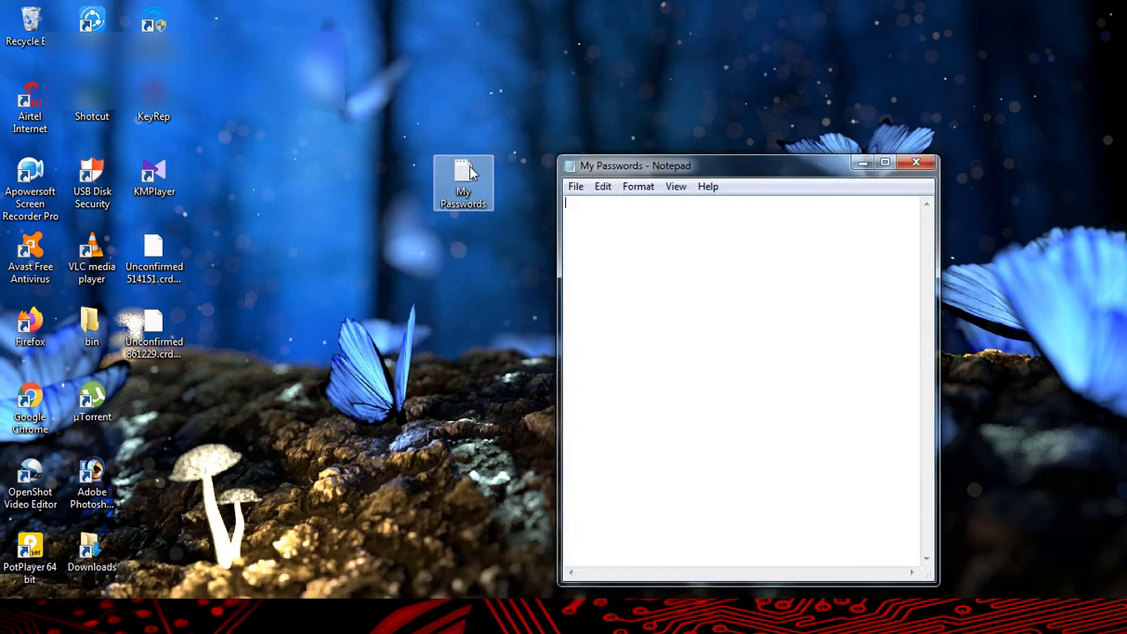
Write an 'Email:' line with the pasted new address and a 'Password:' line, with Notepad maximized
text(Email:)
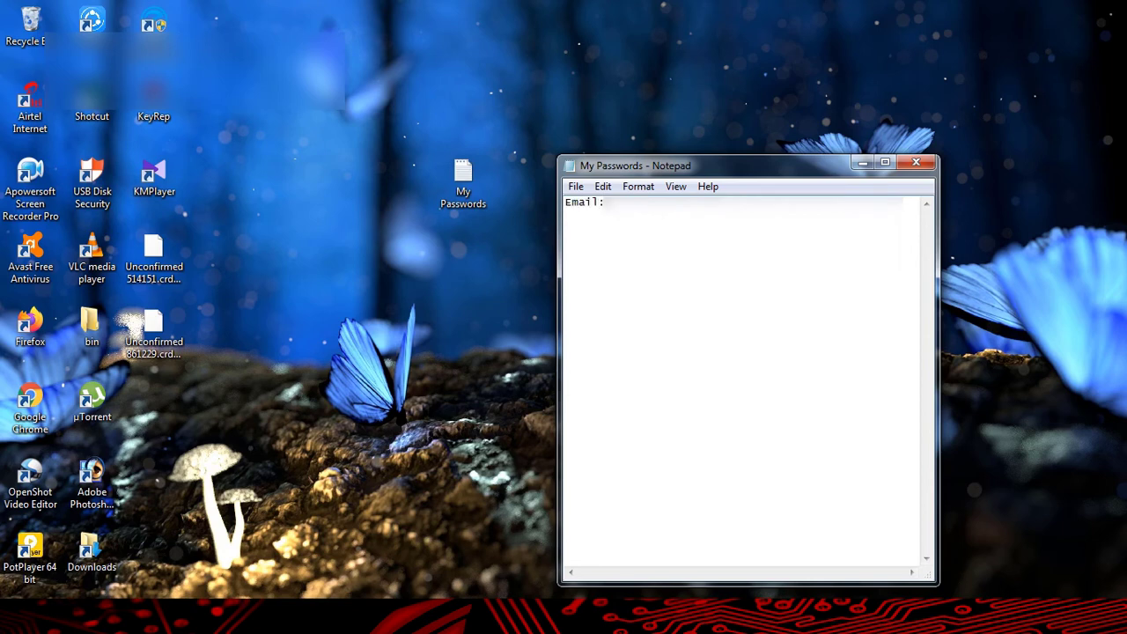
key(ctrl+v)
key(Return)
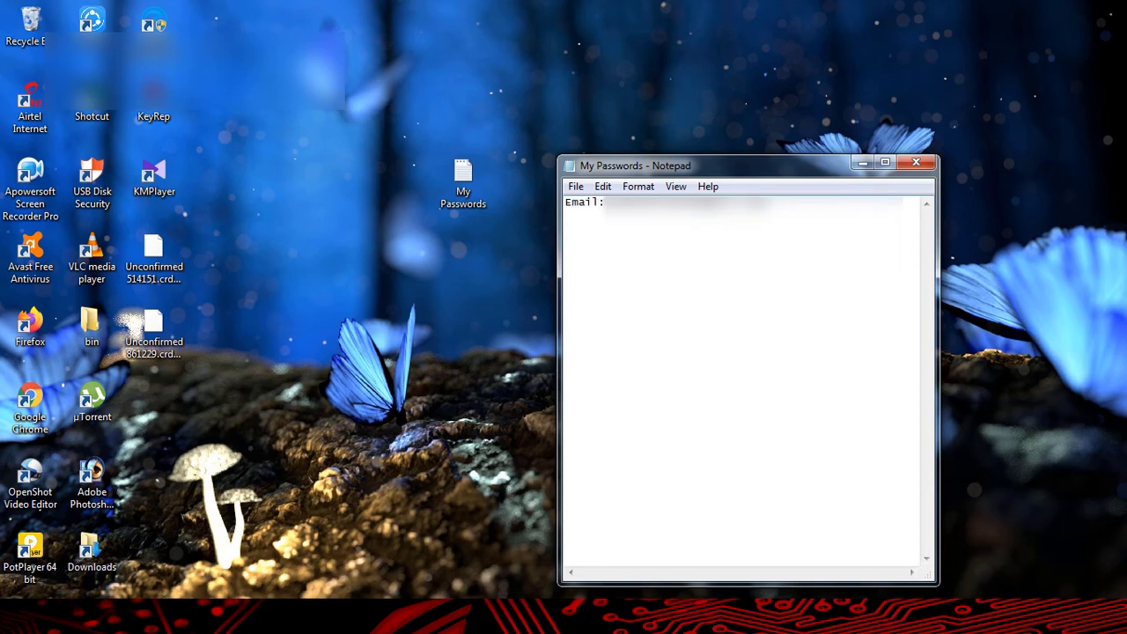
click(885, 163)
text(Password:)
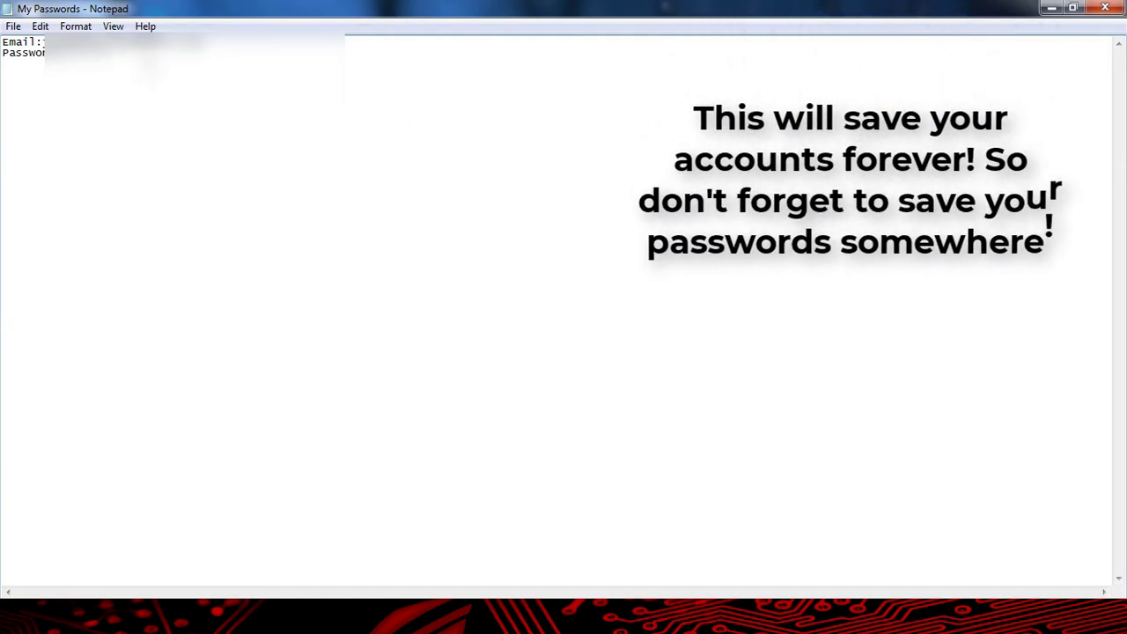
Add an 'Email A' heading above the saved details and close Notepad
key(Return)
key(Return)
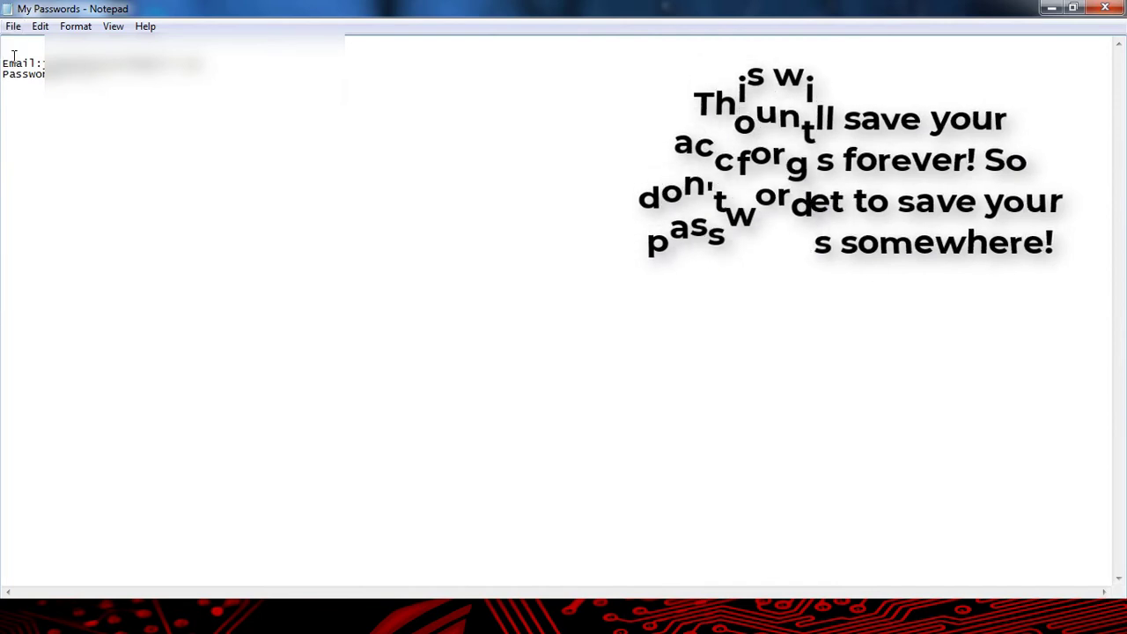
text(Email A)
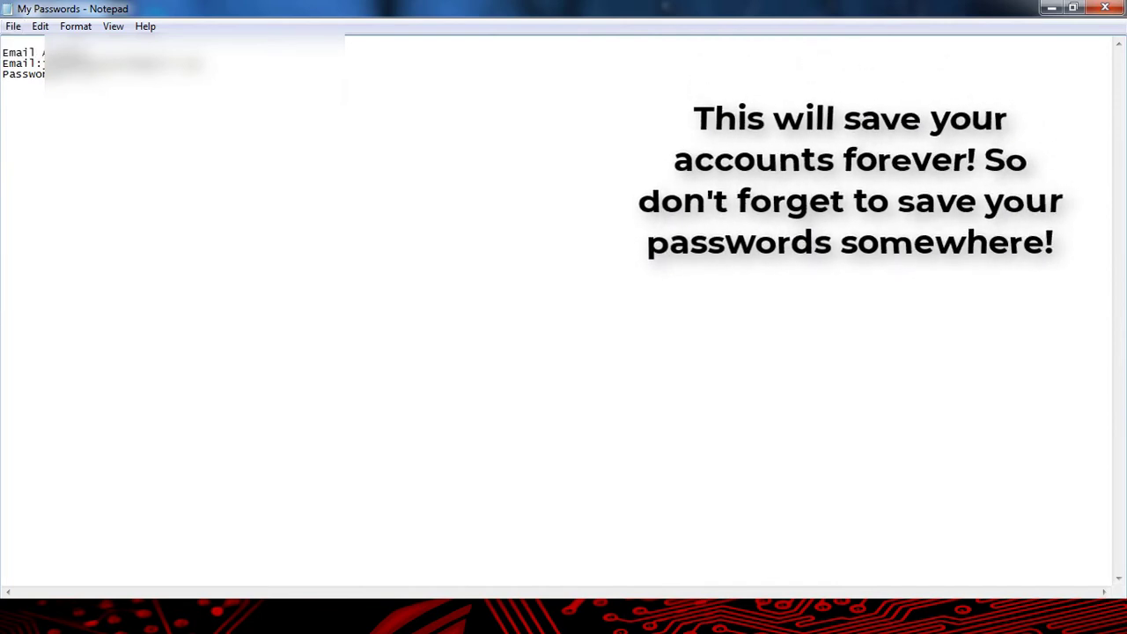
key(Return)
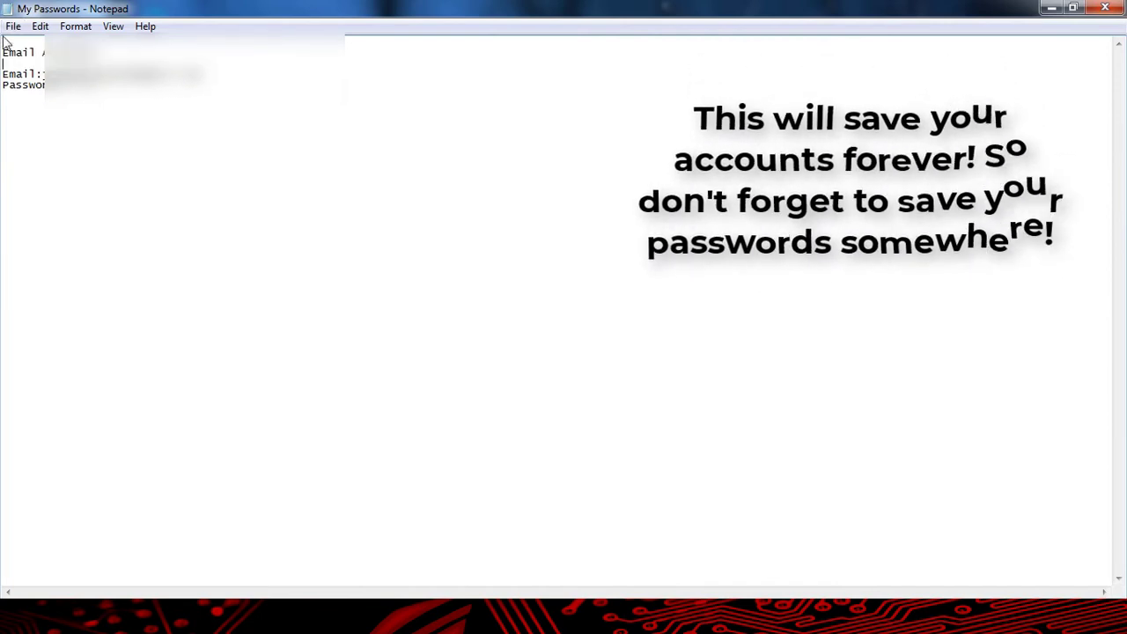
click(13, 26)
click(13, 25)
click(1108, 7)
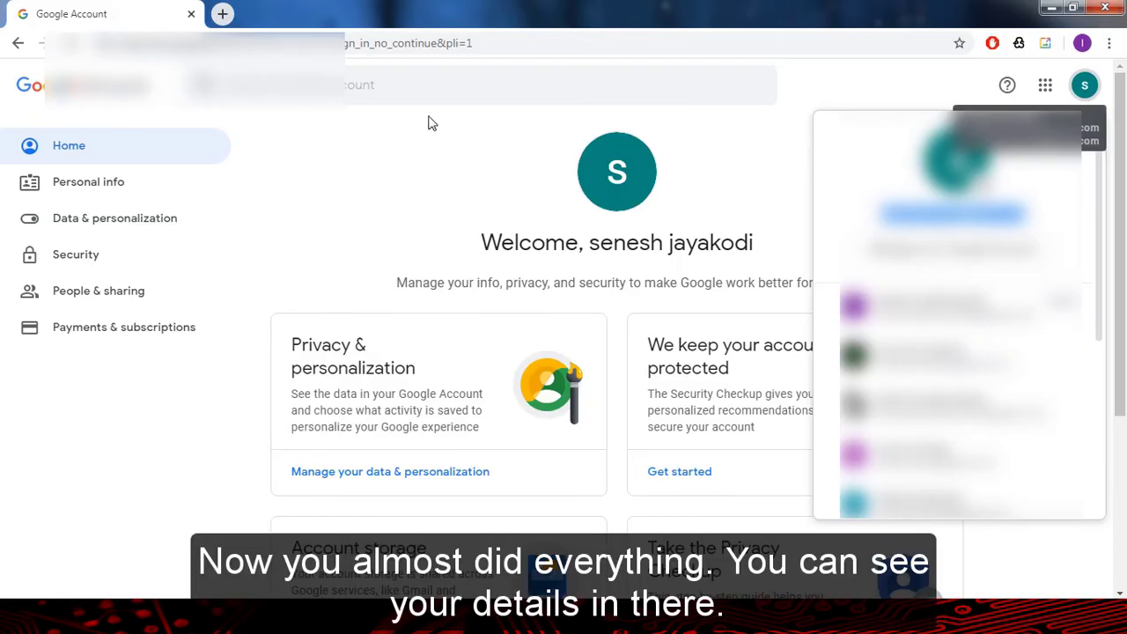
Review the contact info under Personal info, then go to Security and scroll to Signing in to Google
drag(1123, 144, 1123, 182)
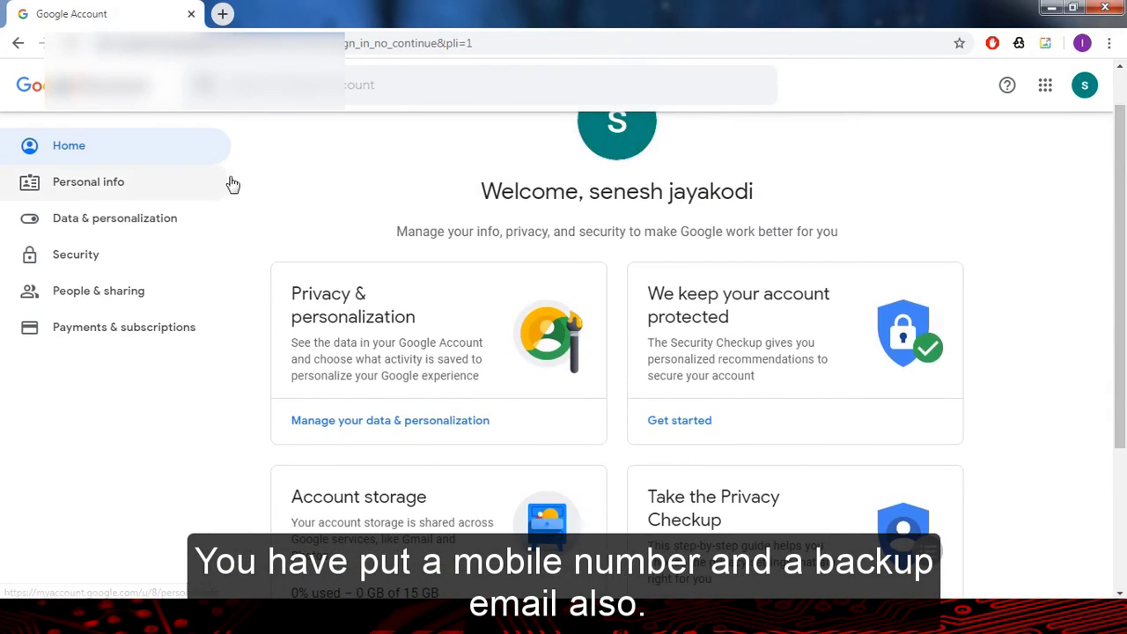
click(227, 184)
drag(1125, 308, 1125, 478)
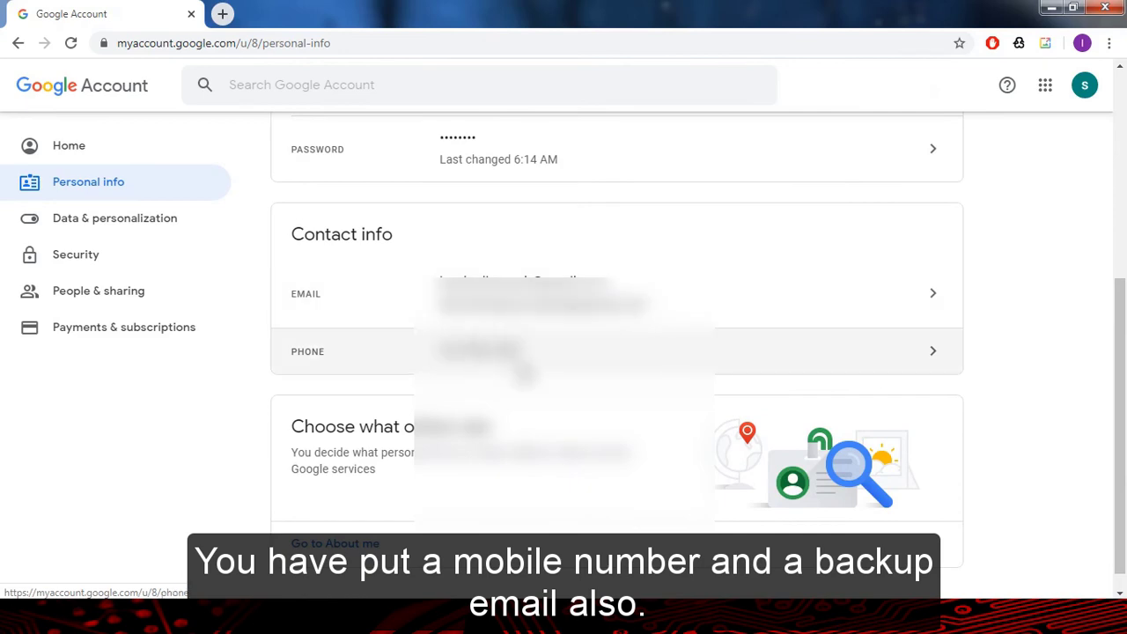
click(87, 259)
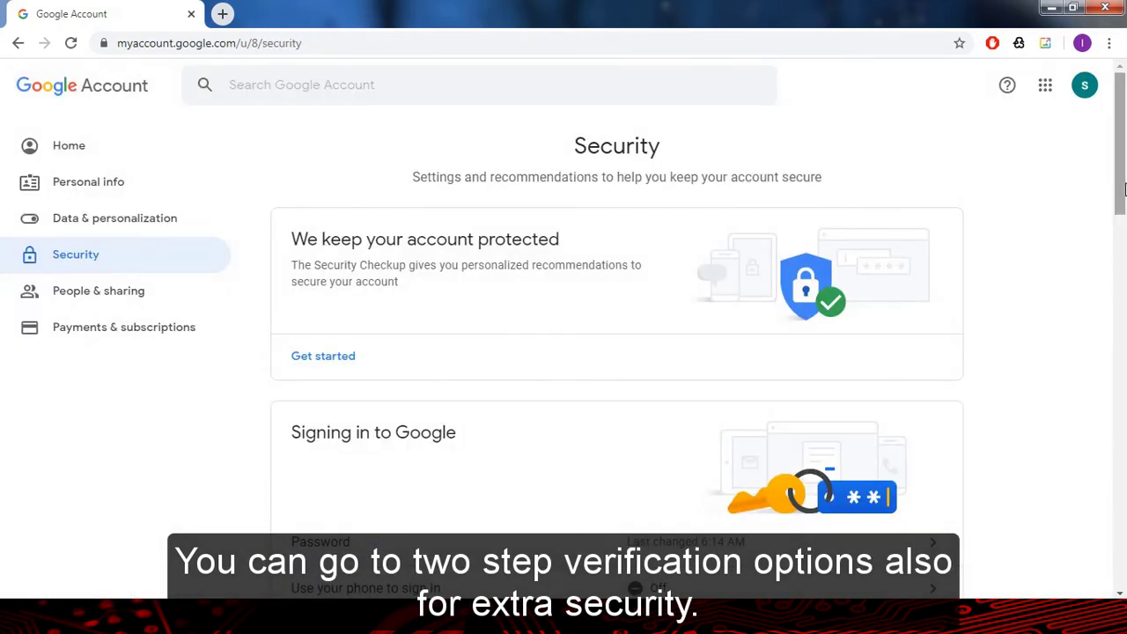
drag(1125, 190, 1125, 260)
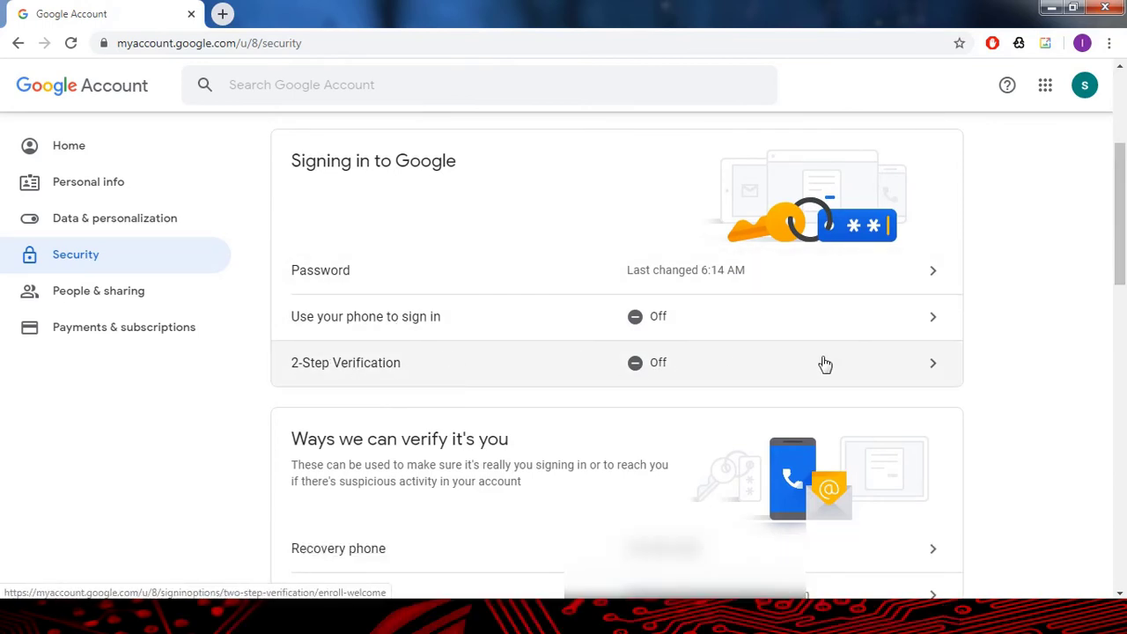
Look over 2-Step Verification, recent security activity and your devices, then launch Gmail from the apps menu
click(929, 369)
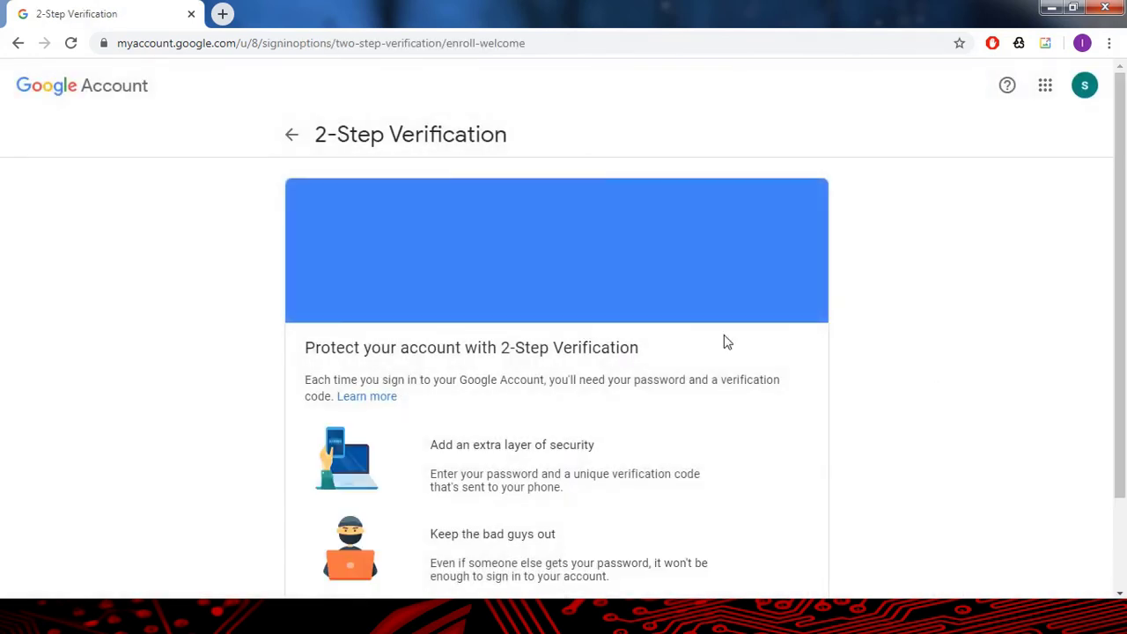
scroll(617, 264, down, 3)
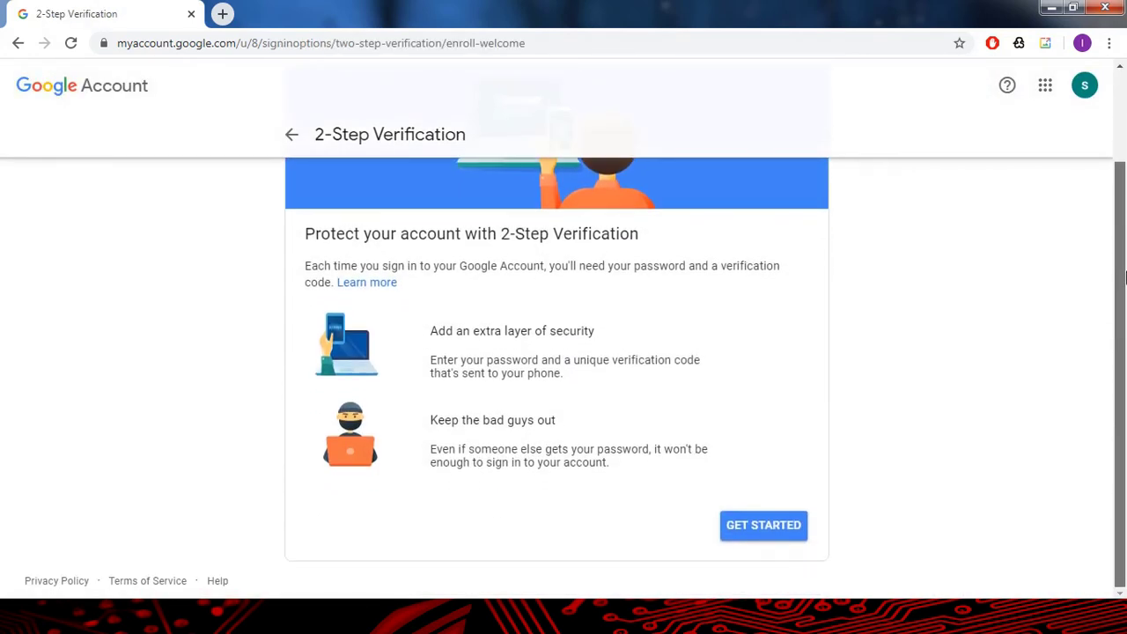
click(292, 134)
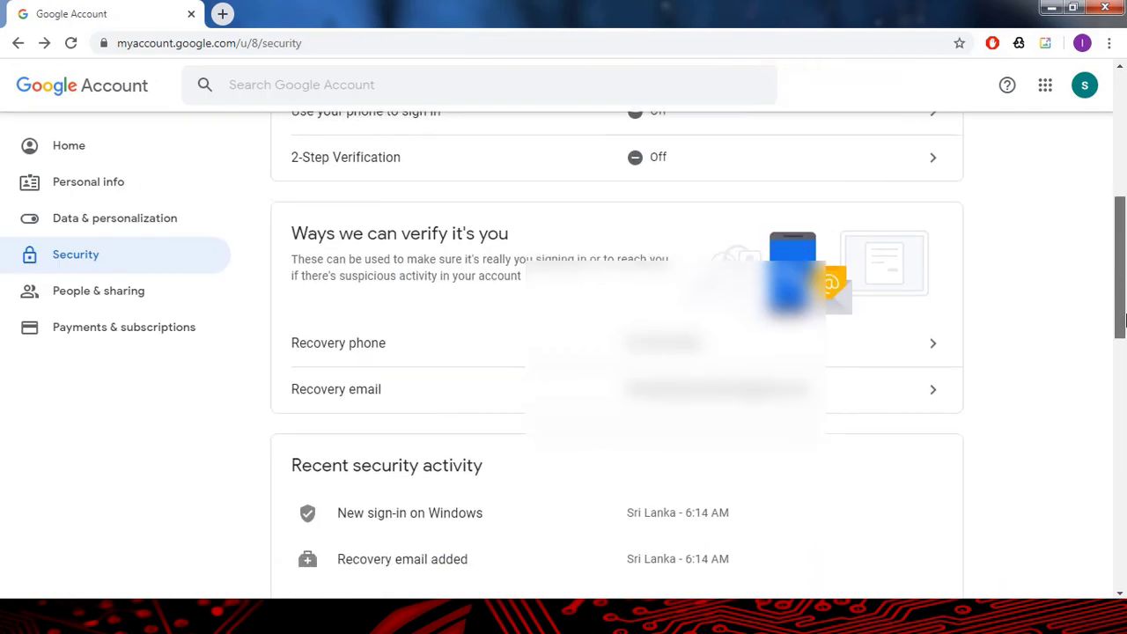
scroll(305, 234, down, 2)
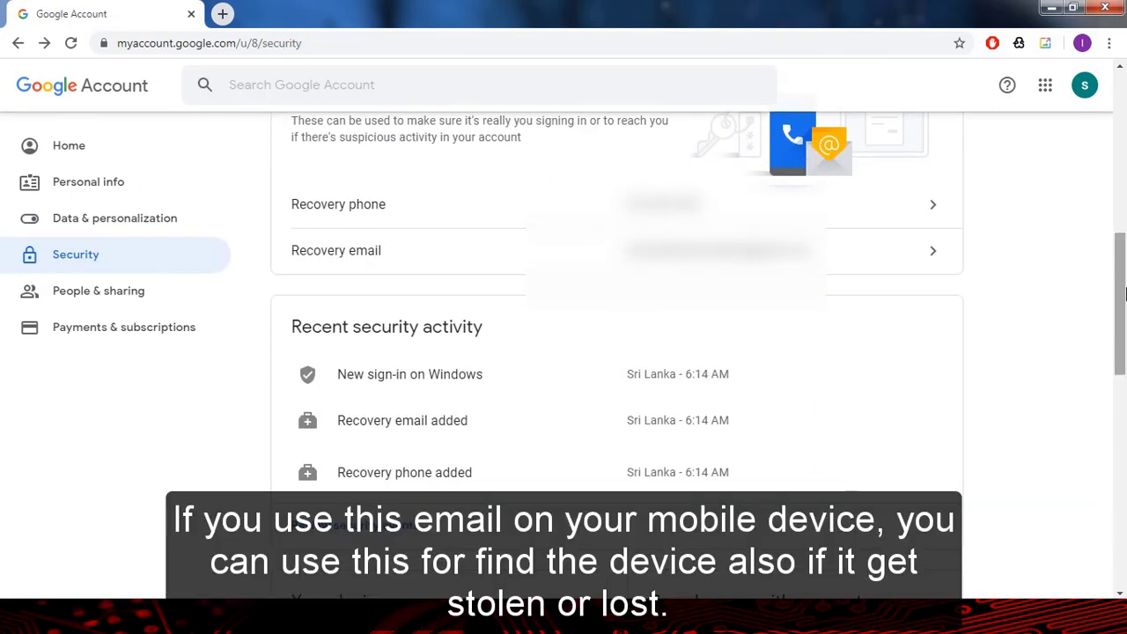
drag(1124, 295, 1125, 394)
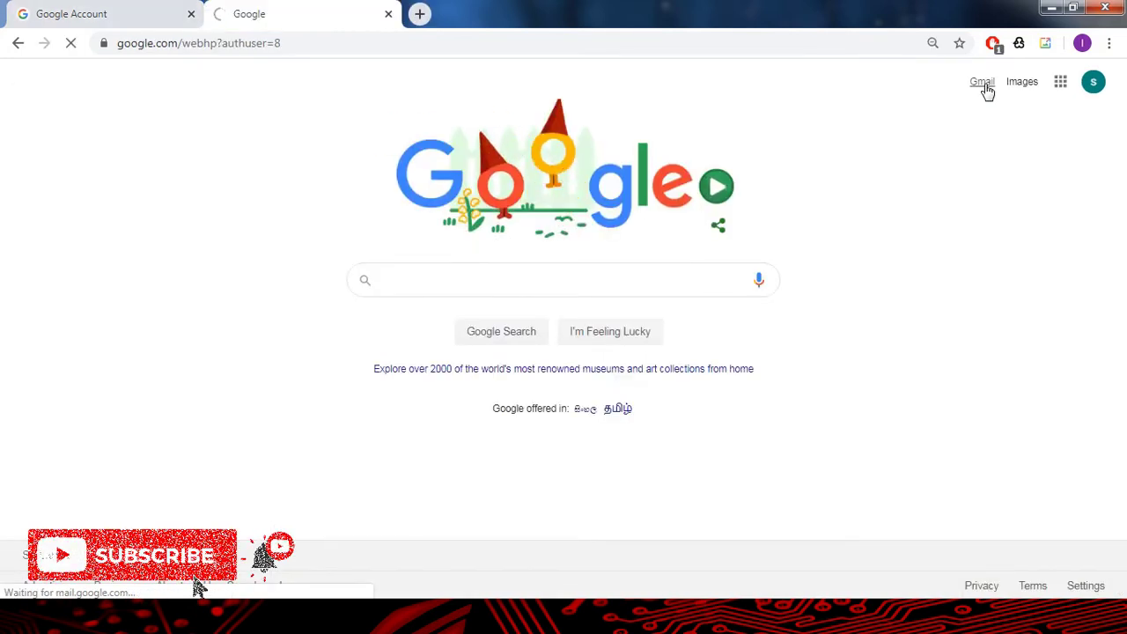
click(984, 87)
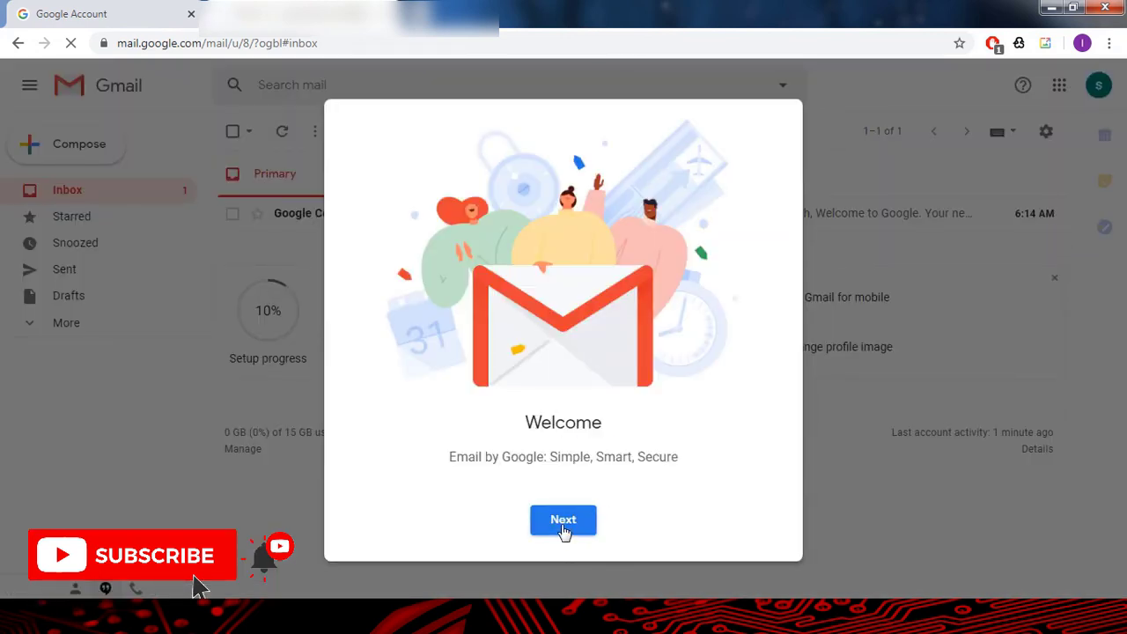
Dismiss Gmail's welcome keeping the Default inbox, complete the four setup tiles, and read the welcome email
click(564, 524)
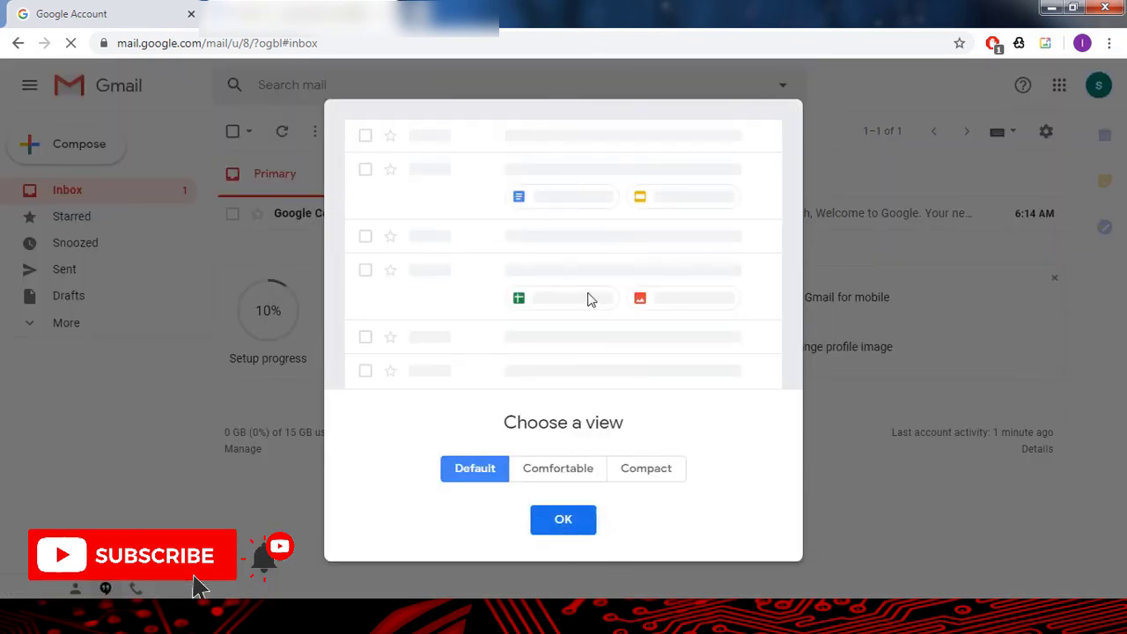
click(564, 522)
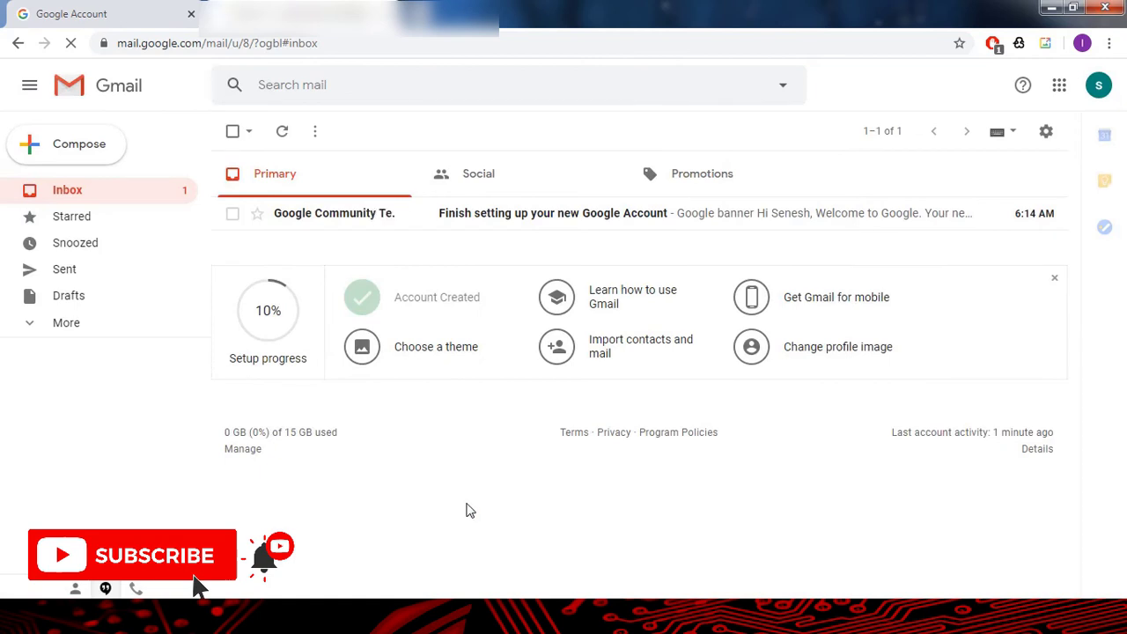
click(565, 301)
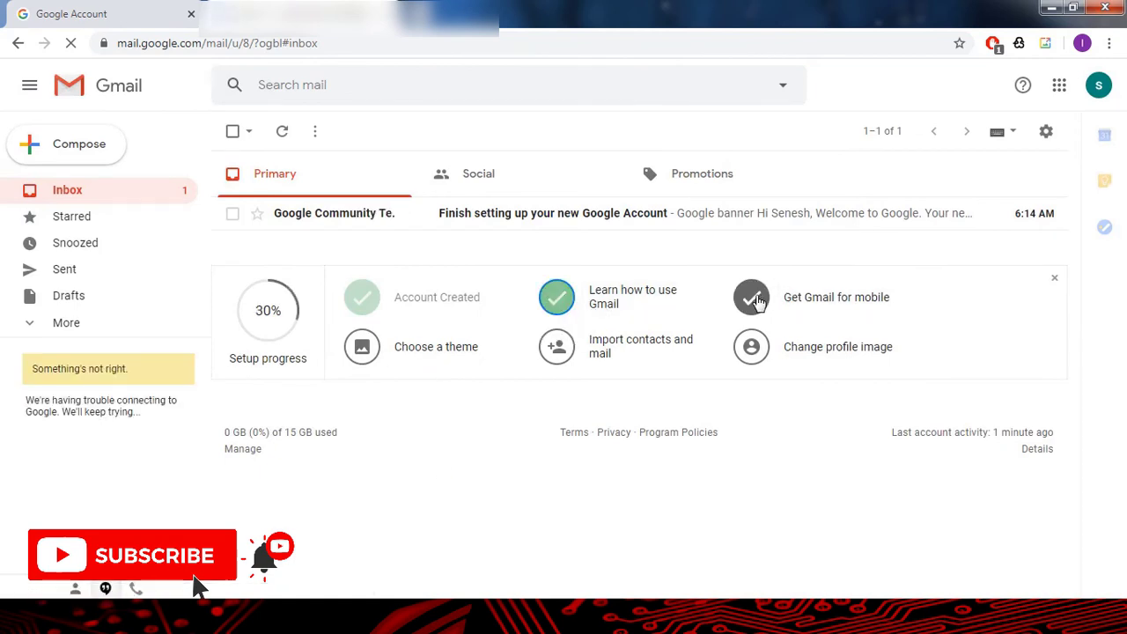
click(362, 361)
click(553, 350)
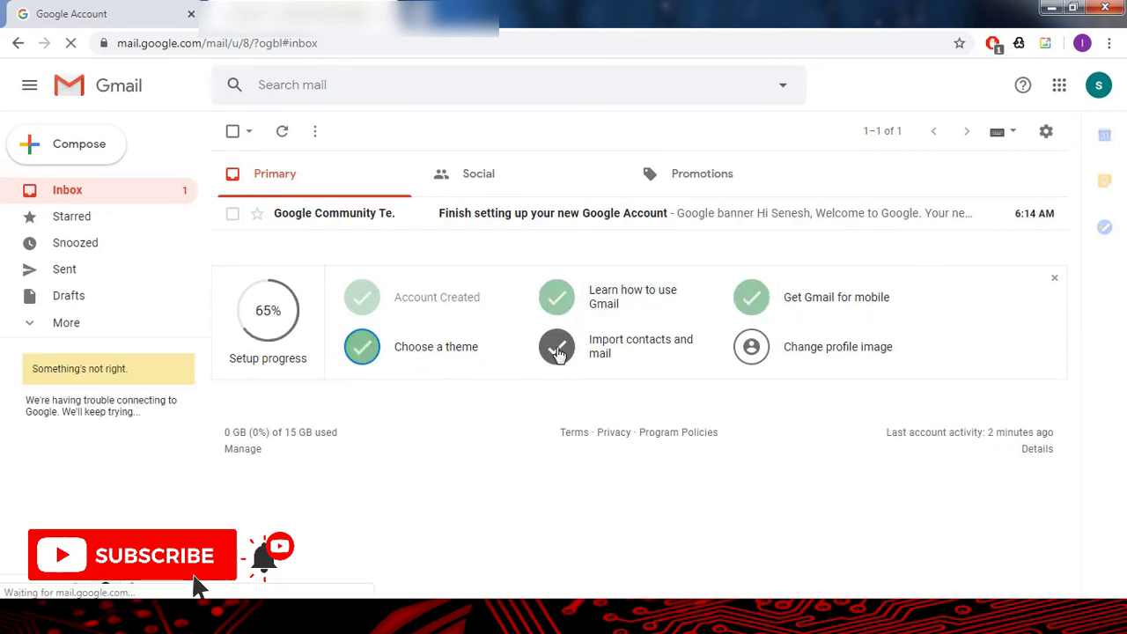
click(750, 351)
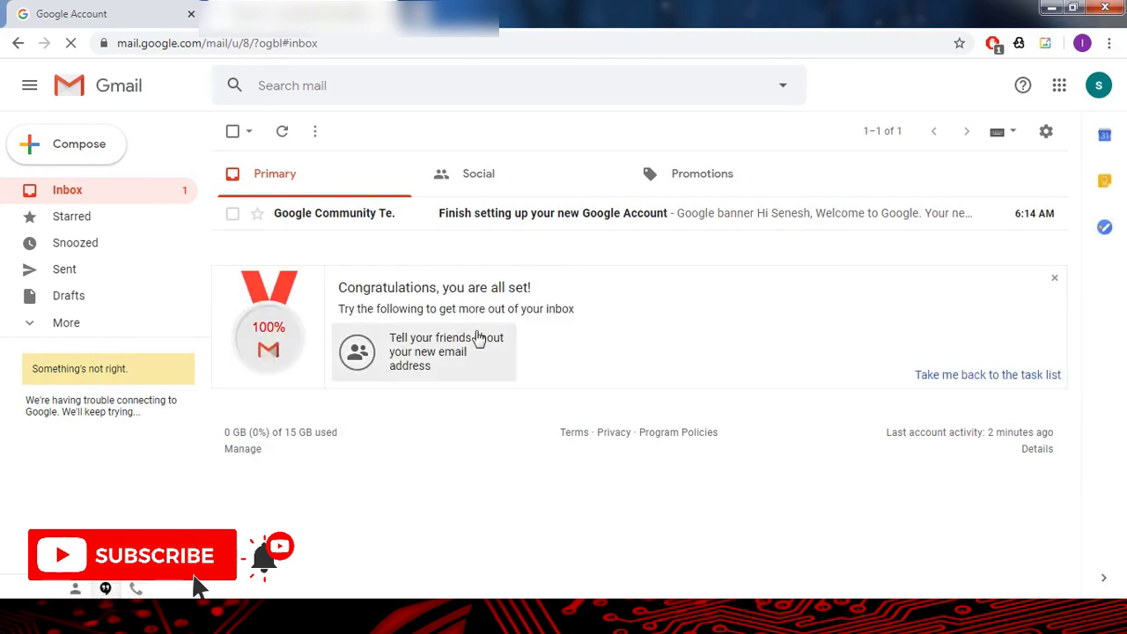
click(602, 219)
drag(1086, 196, 1091, 275)
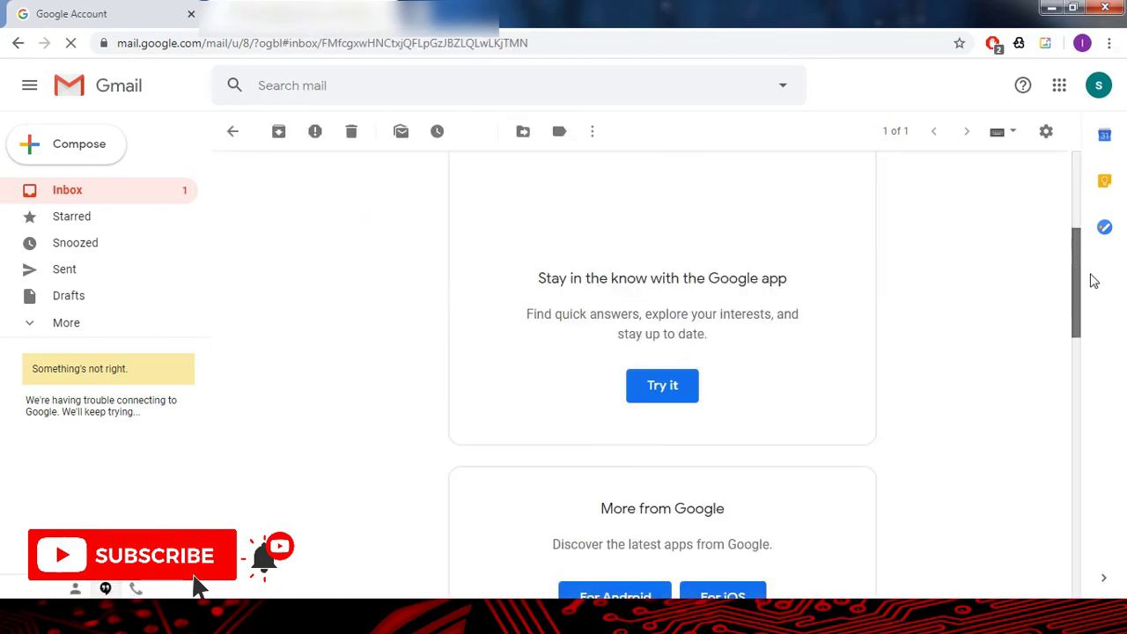